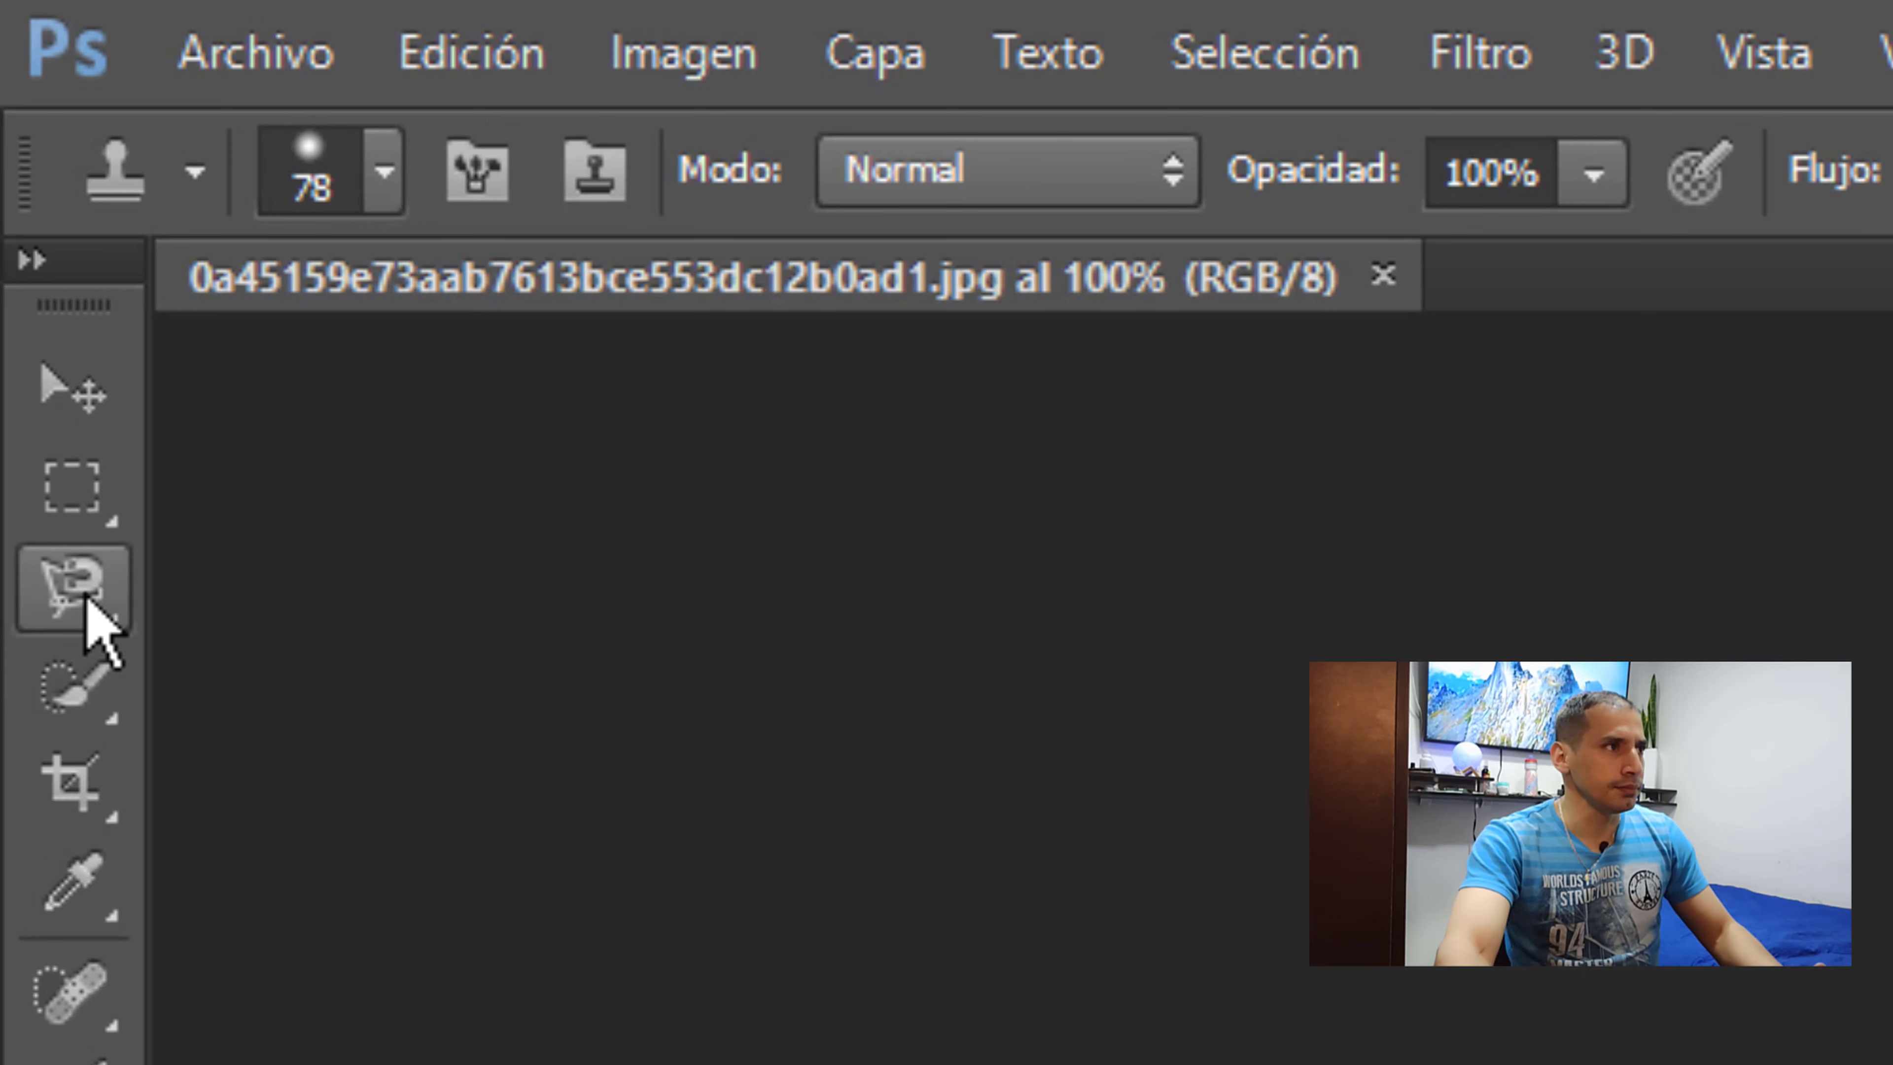
Trace the girl from her feet around her silhouette with the Magnetic Lasso and close the selection
left_click(84, 595)
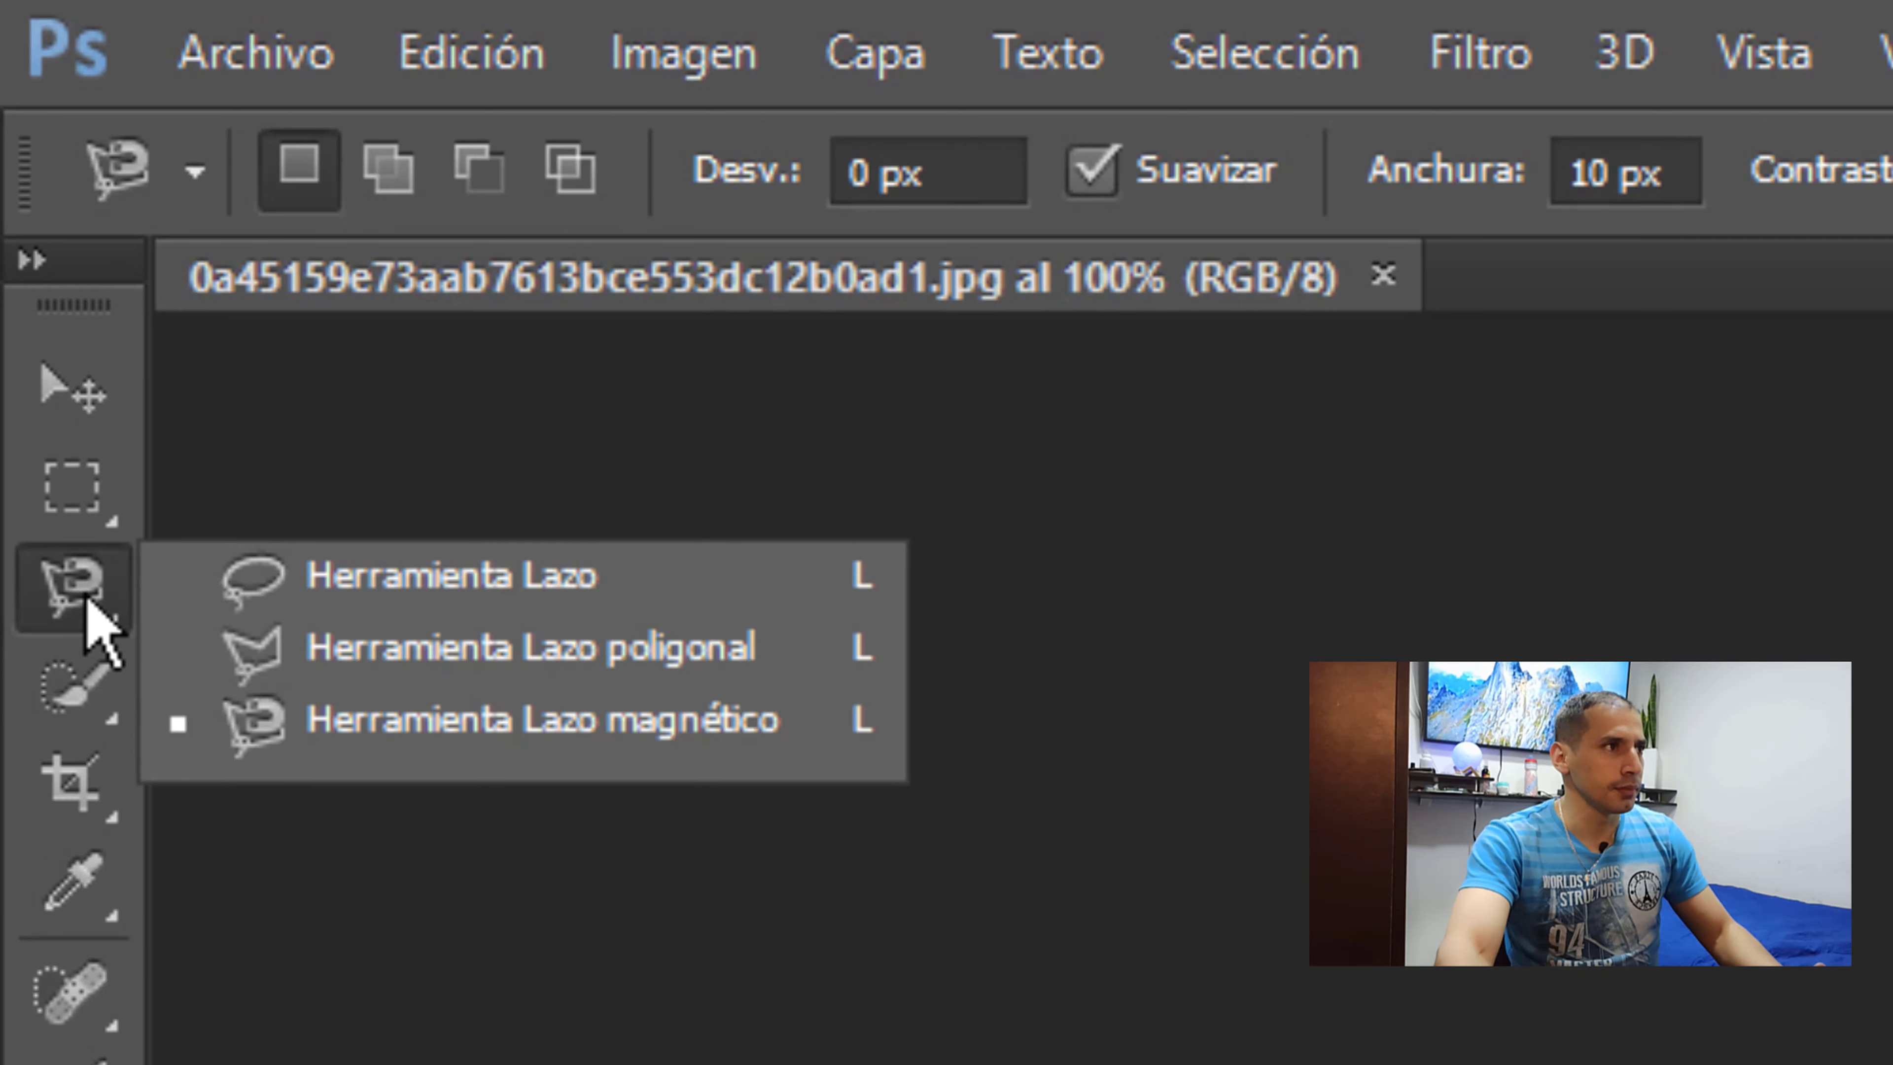
left_click(674, 720)
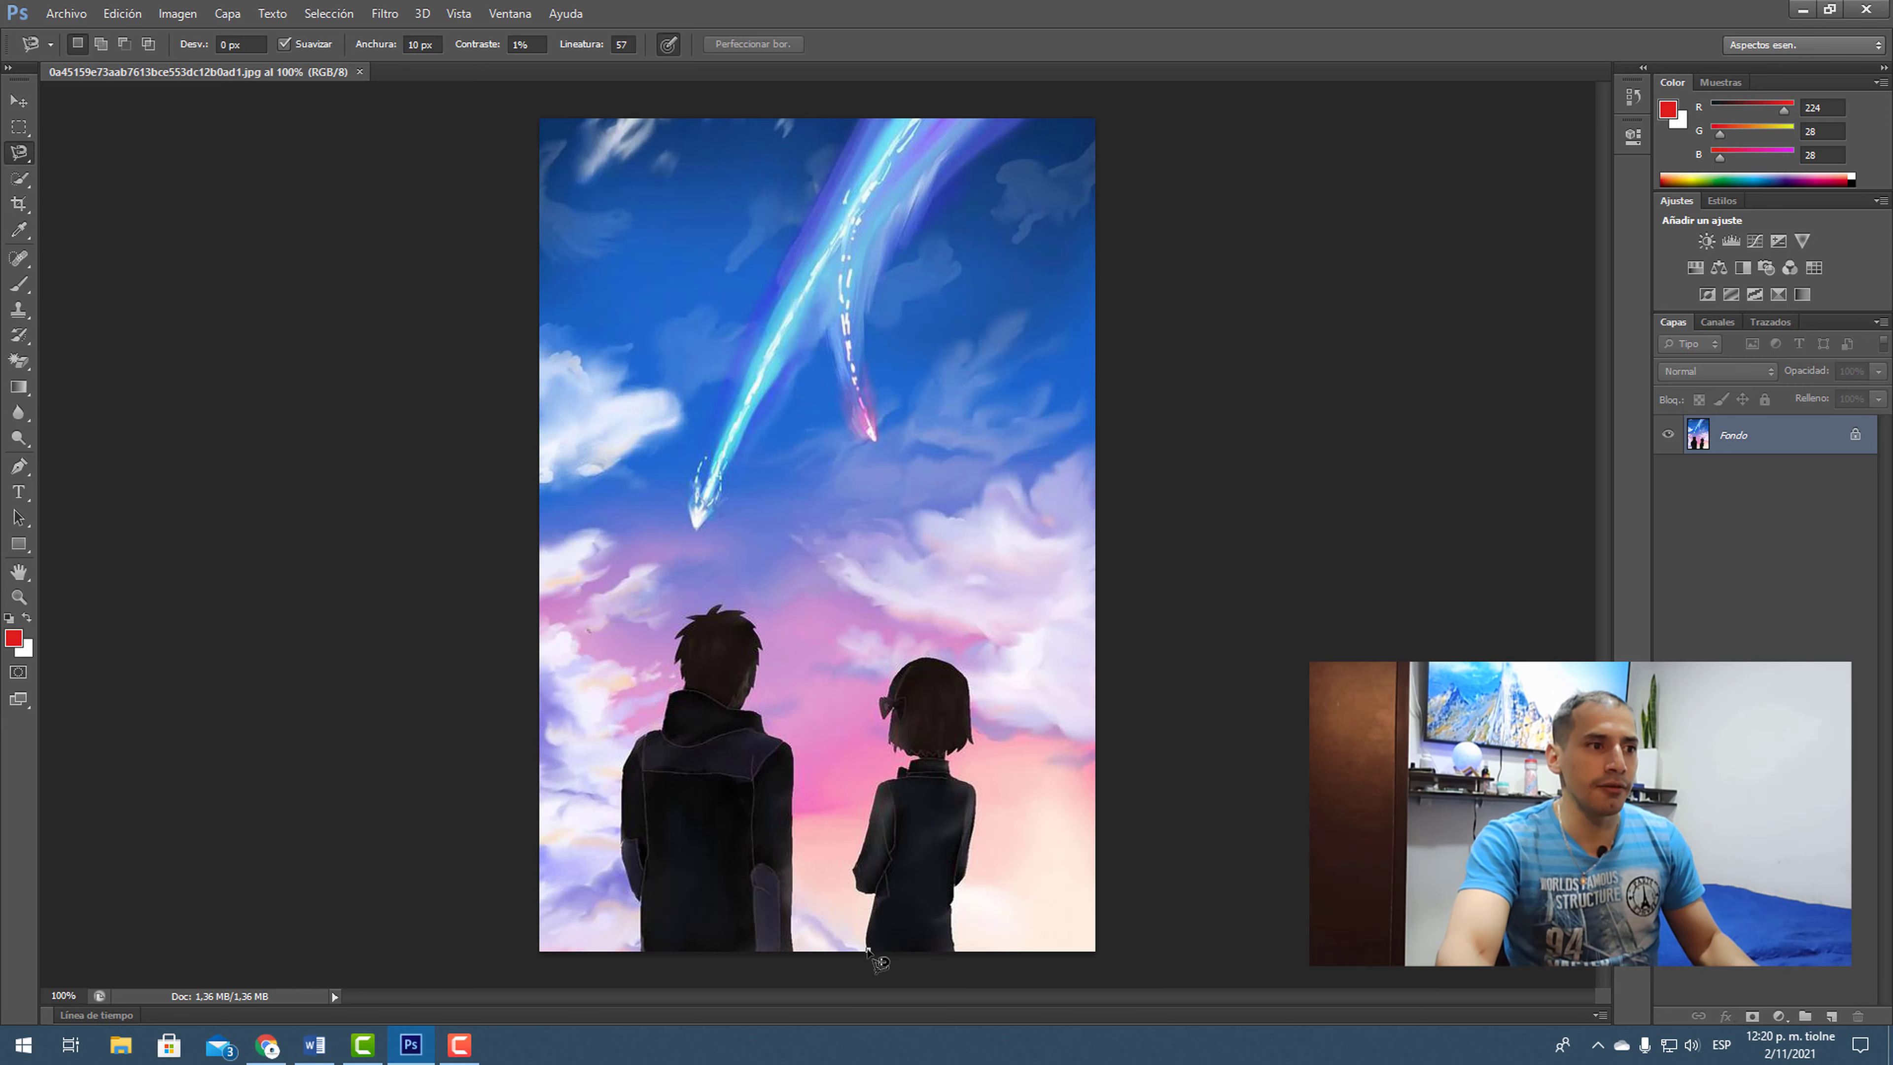
left_click(868, 949)
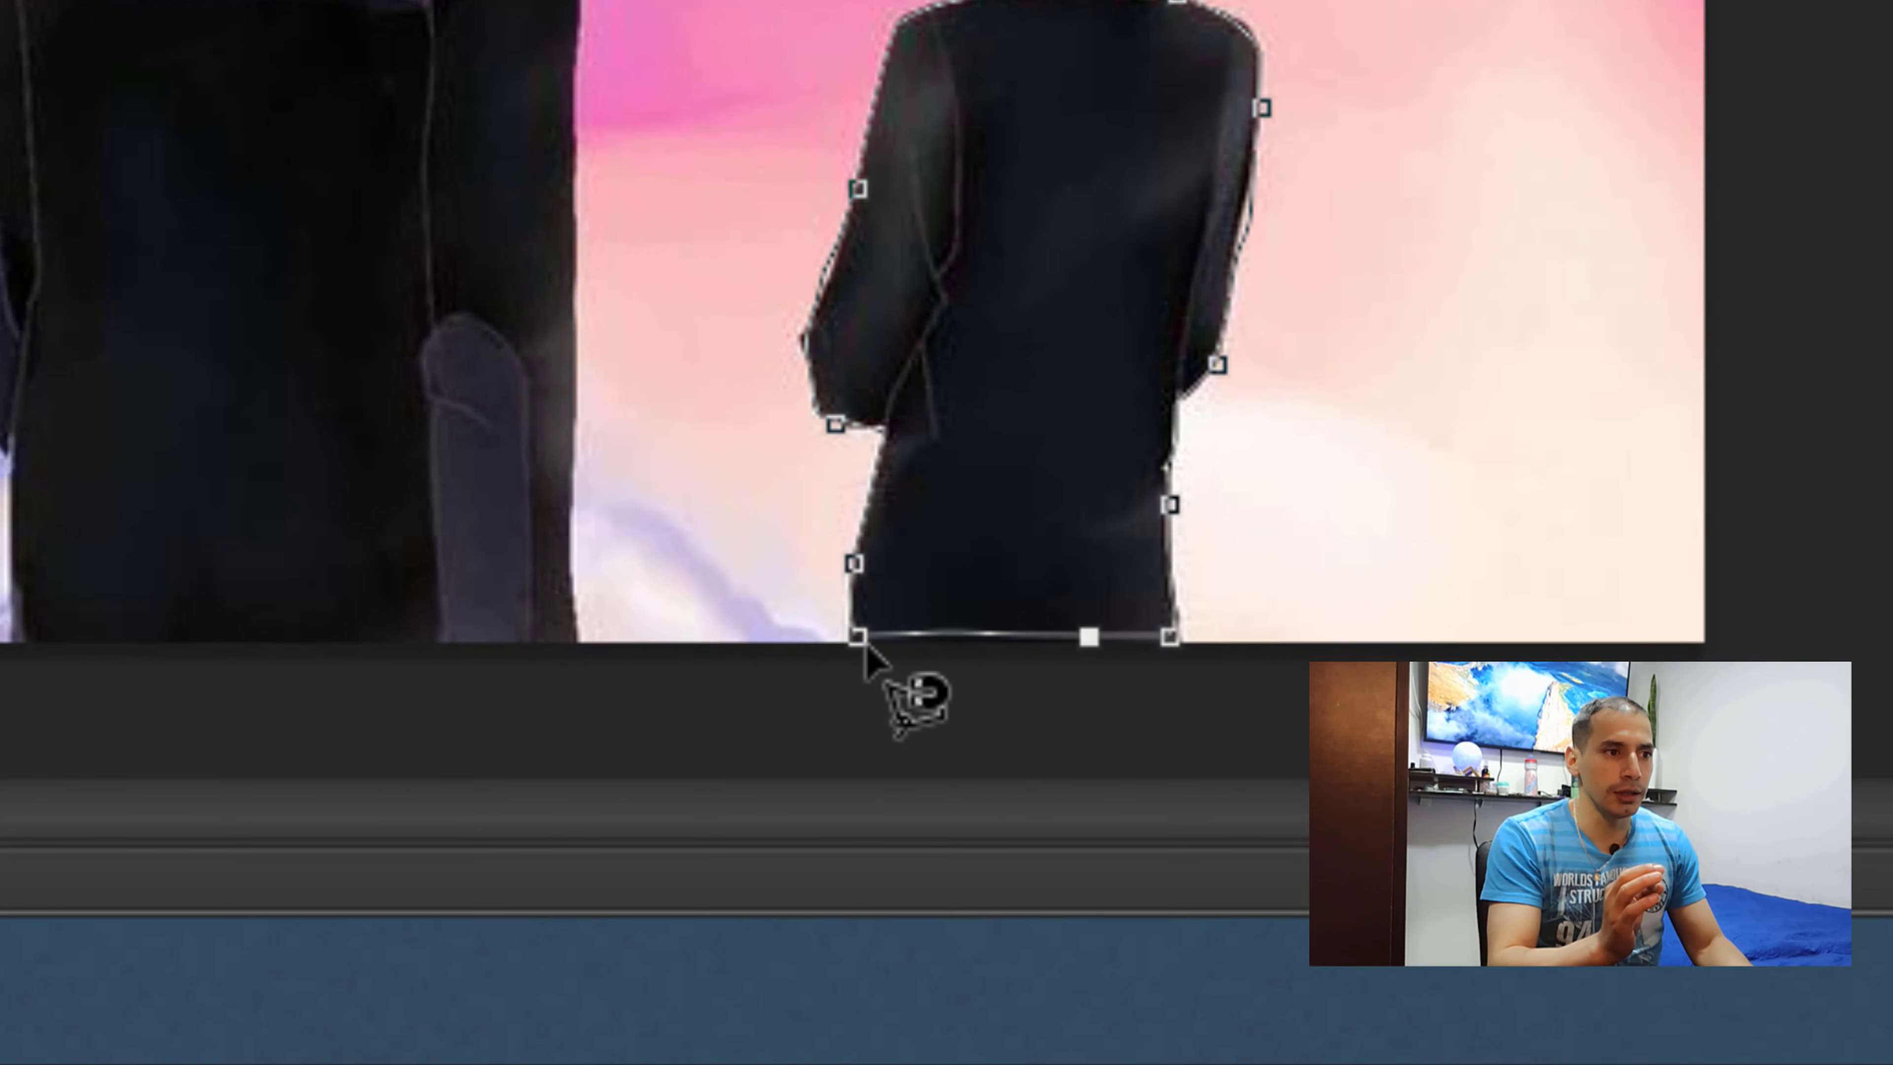
left_click(864, 647)
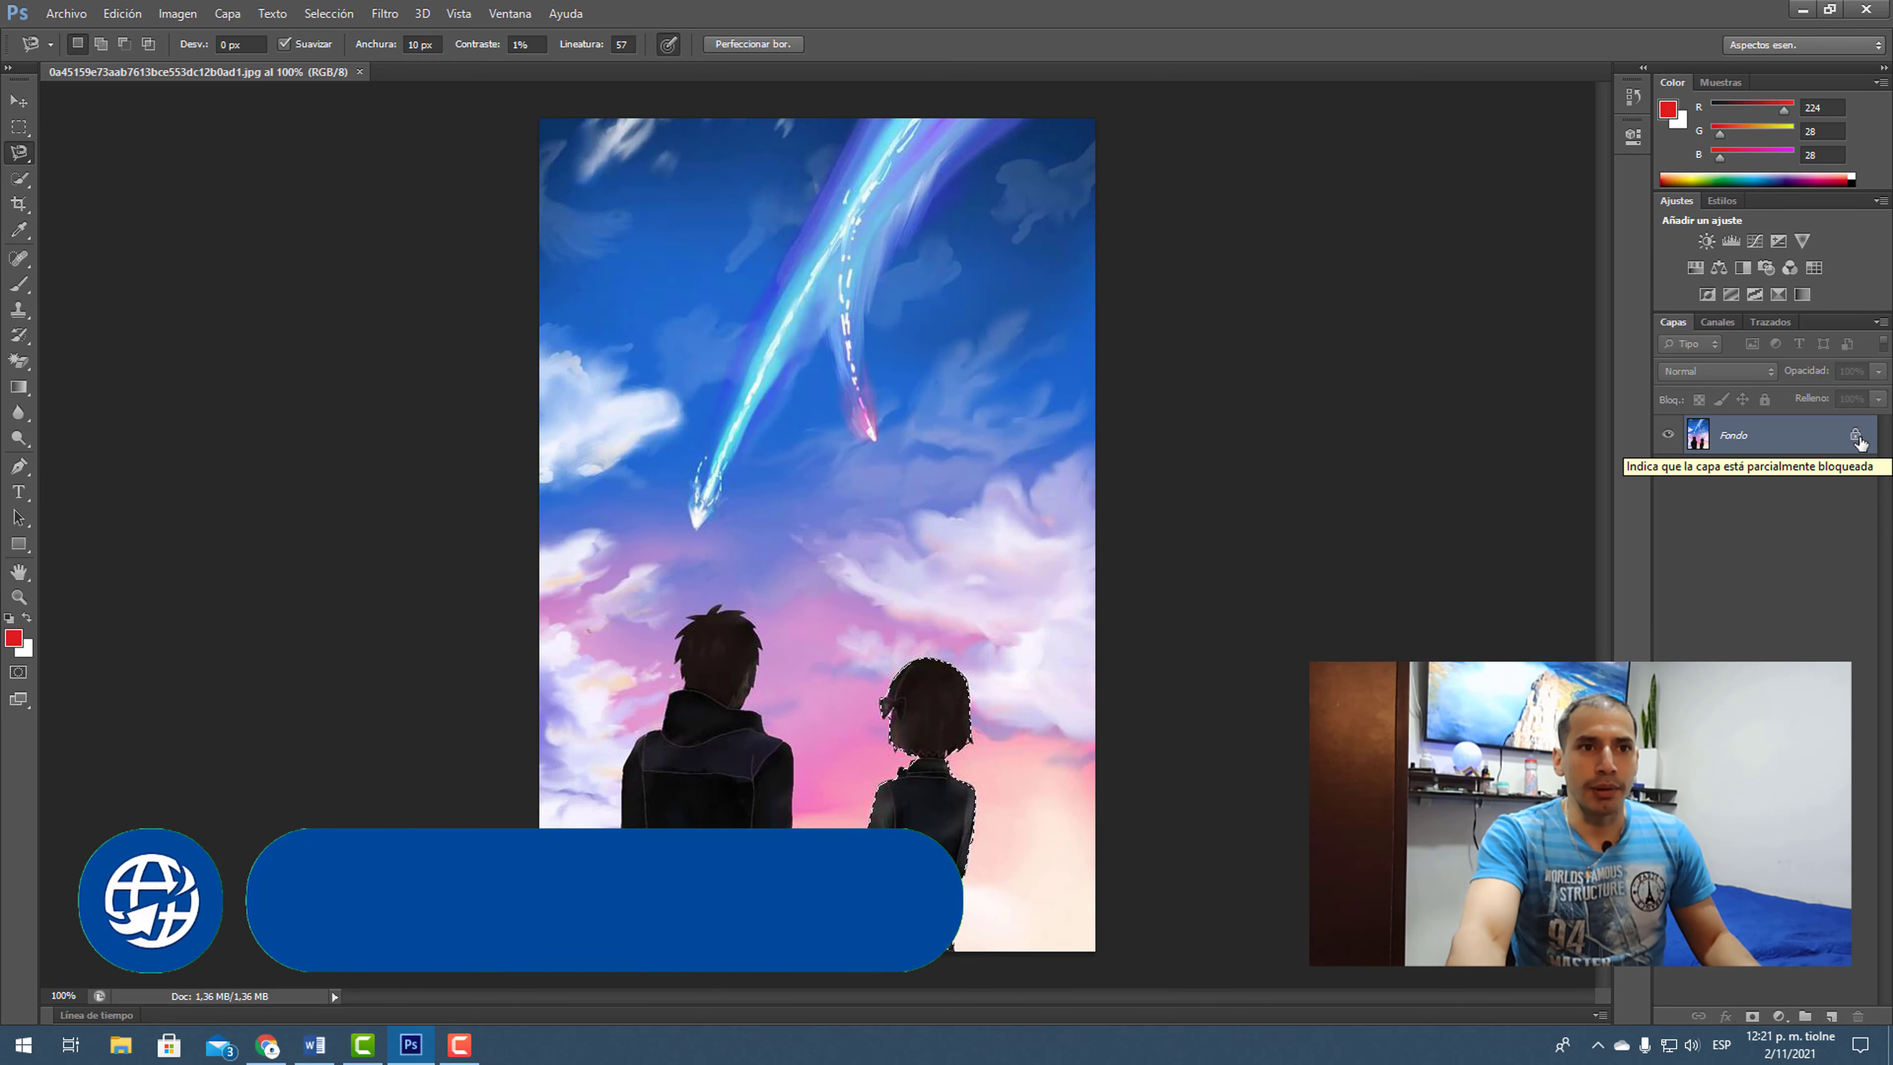
Unlock the Fondo layer as Capa 0 and delete the selected girl
double_click(1855, 436)
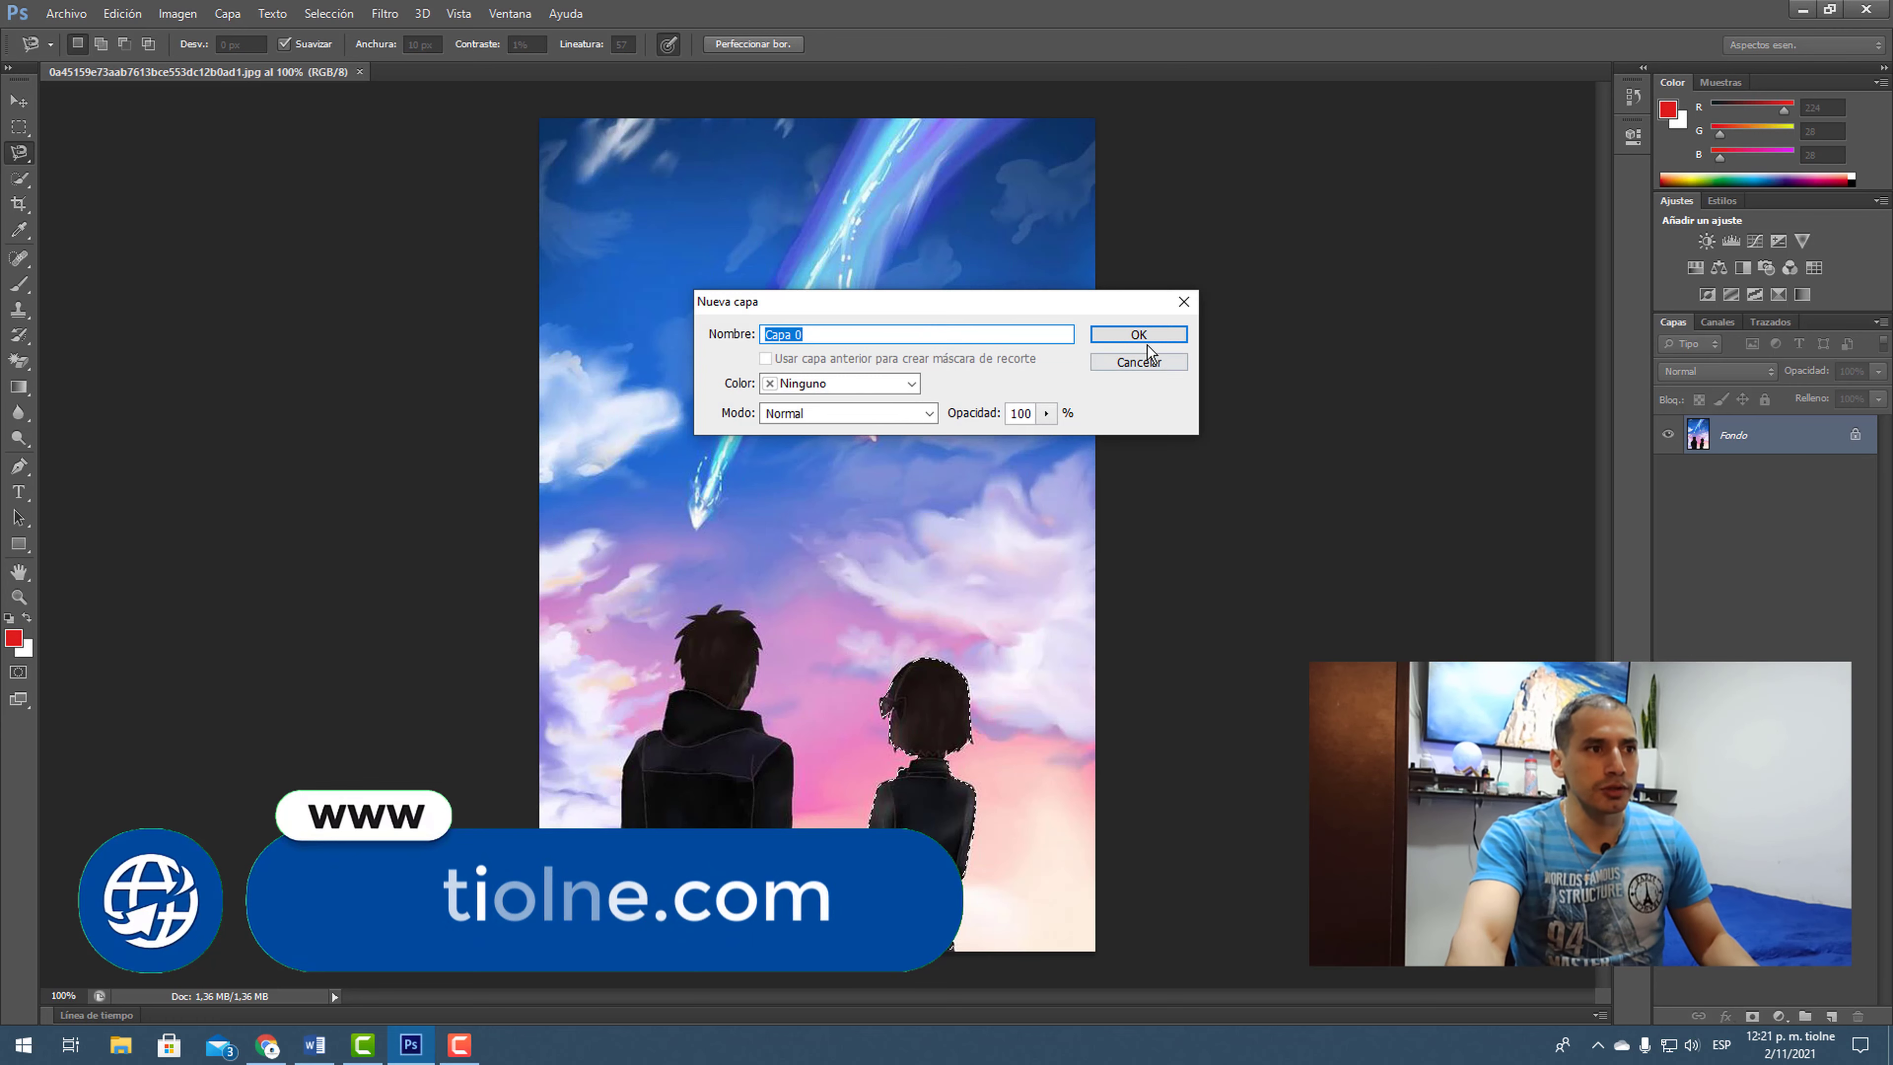
left_click(1118, 332)
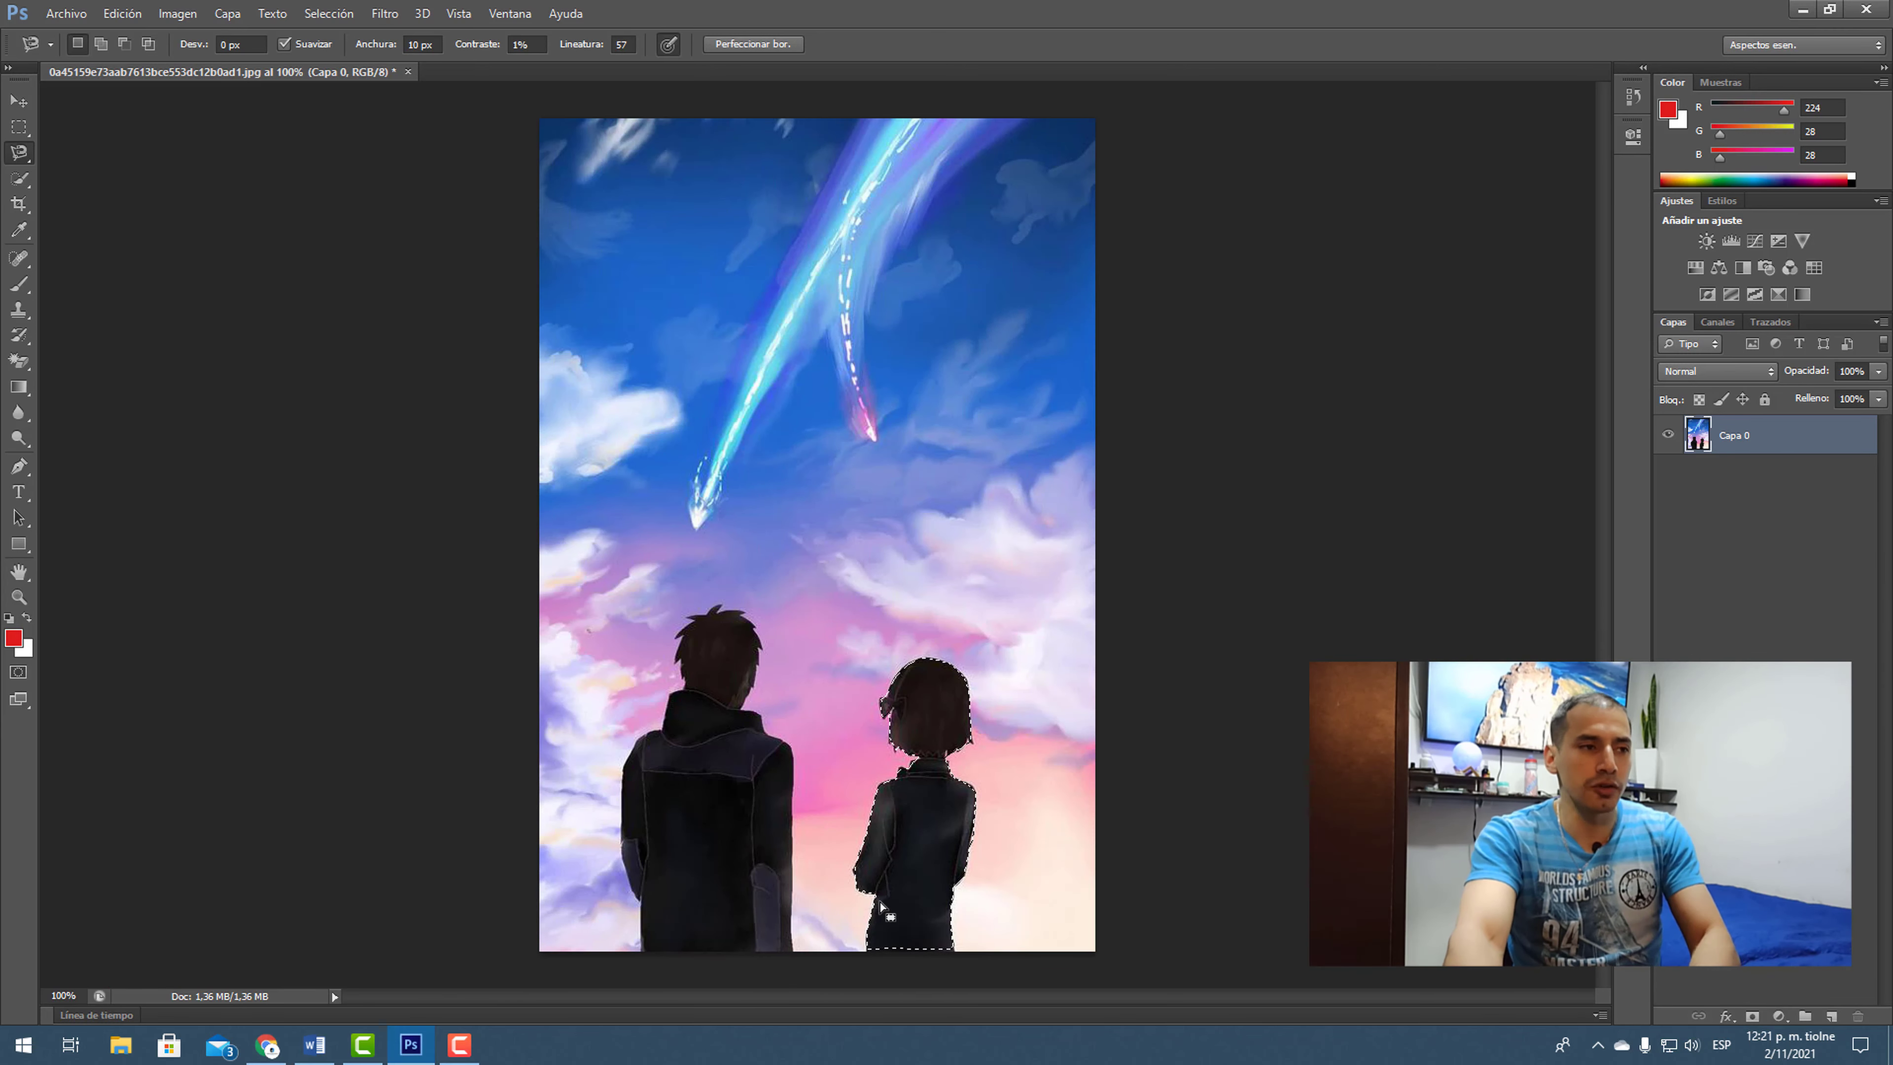
key("Delete")
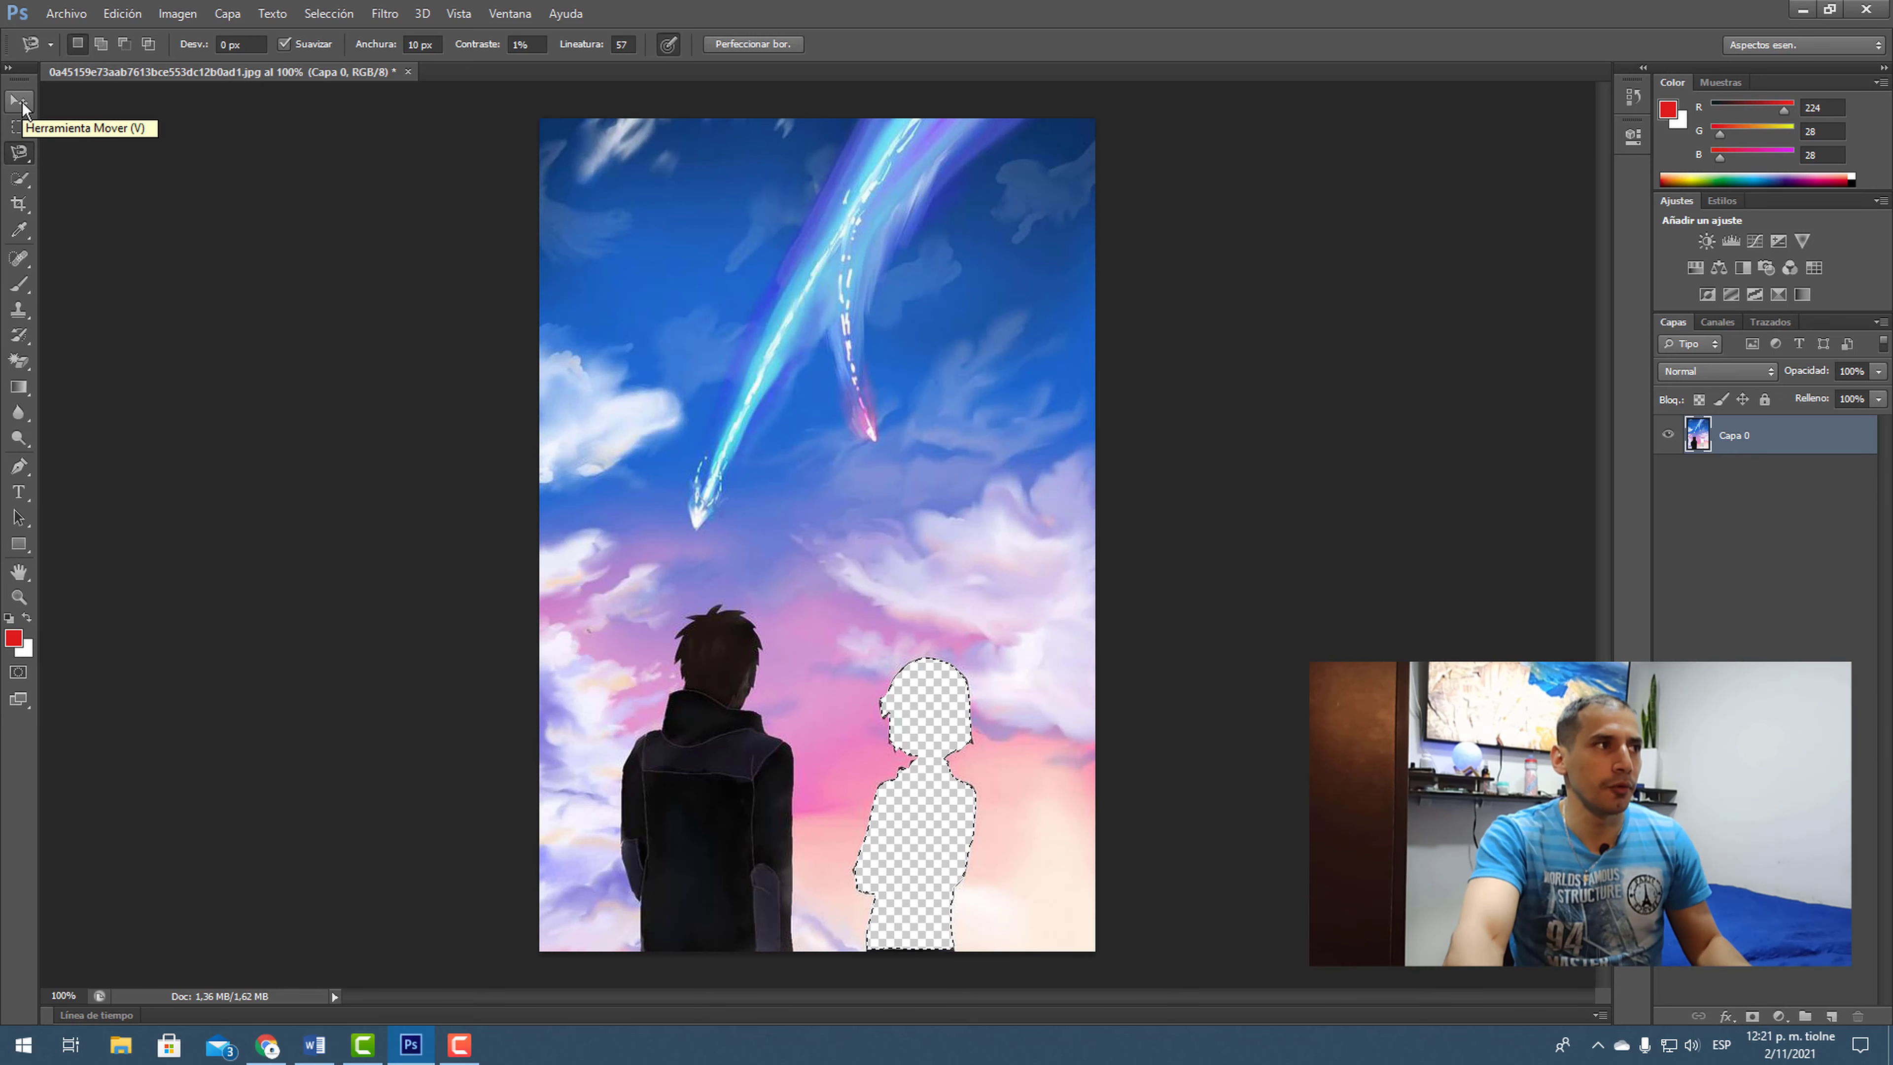
Drag the girl-shaped selection area up into the sky with the Move tool
left_click(20, 102)
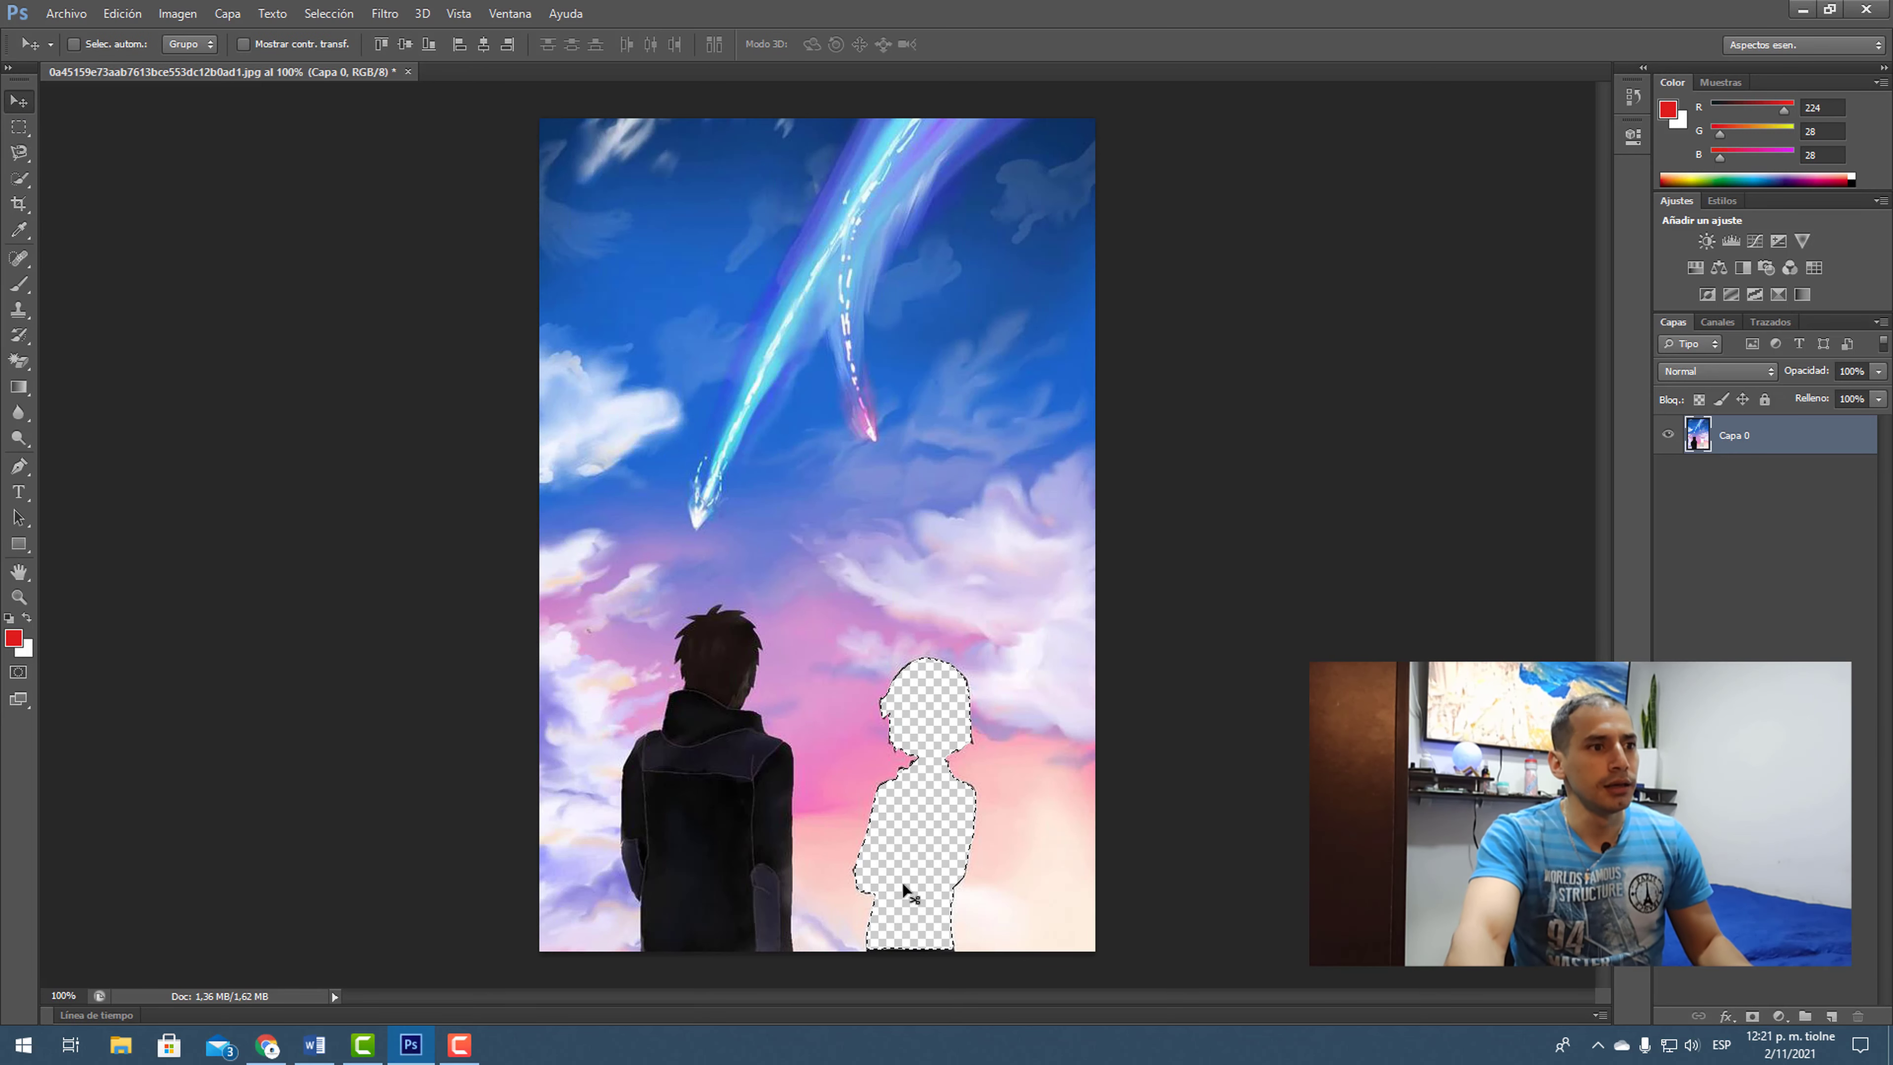
mouse_move(904, 885)
left_mouse_down()
mouse_move(994, 697)
mouse_move(976, 565)
left_mouse_up()
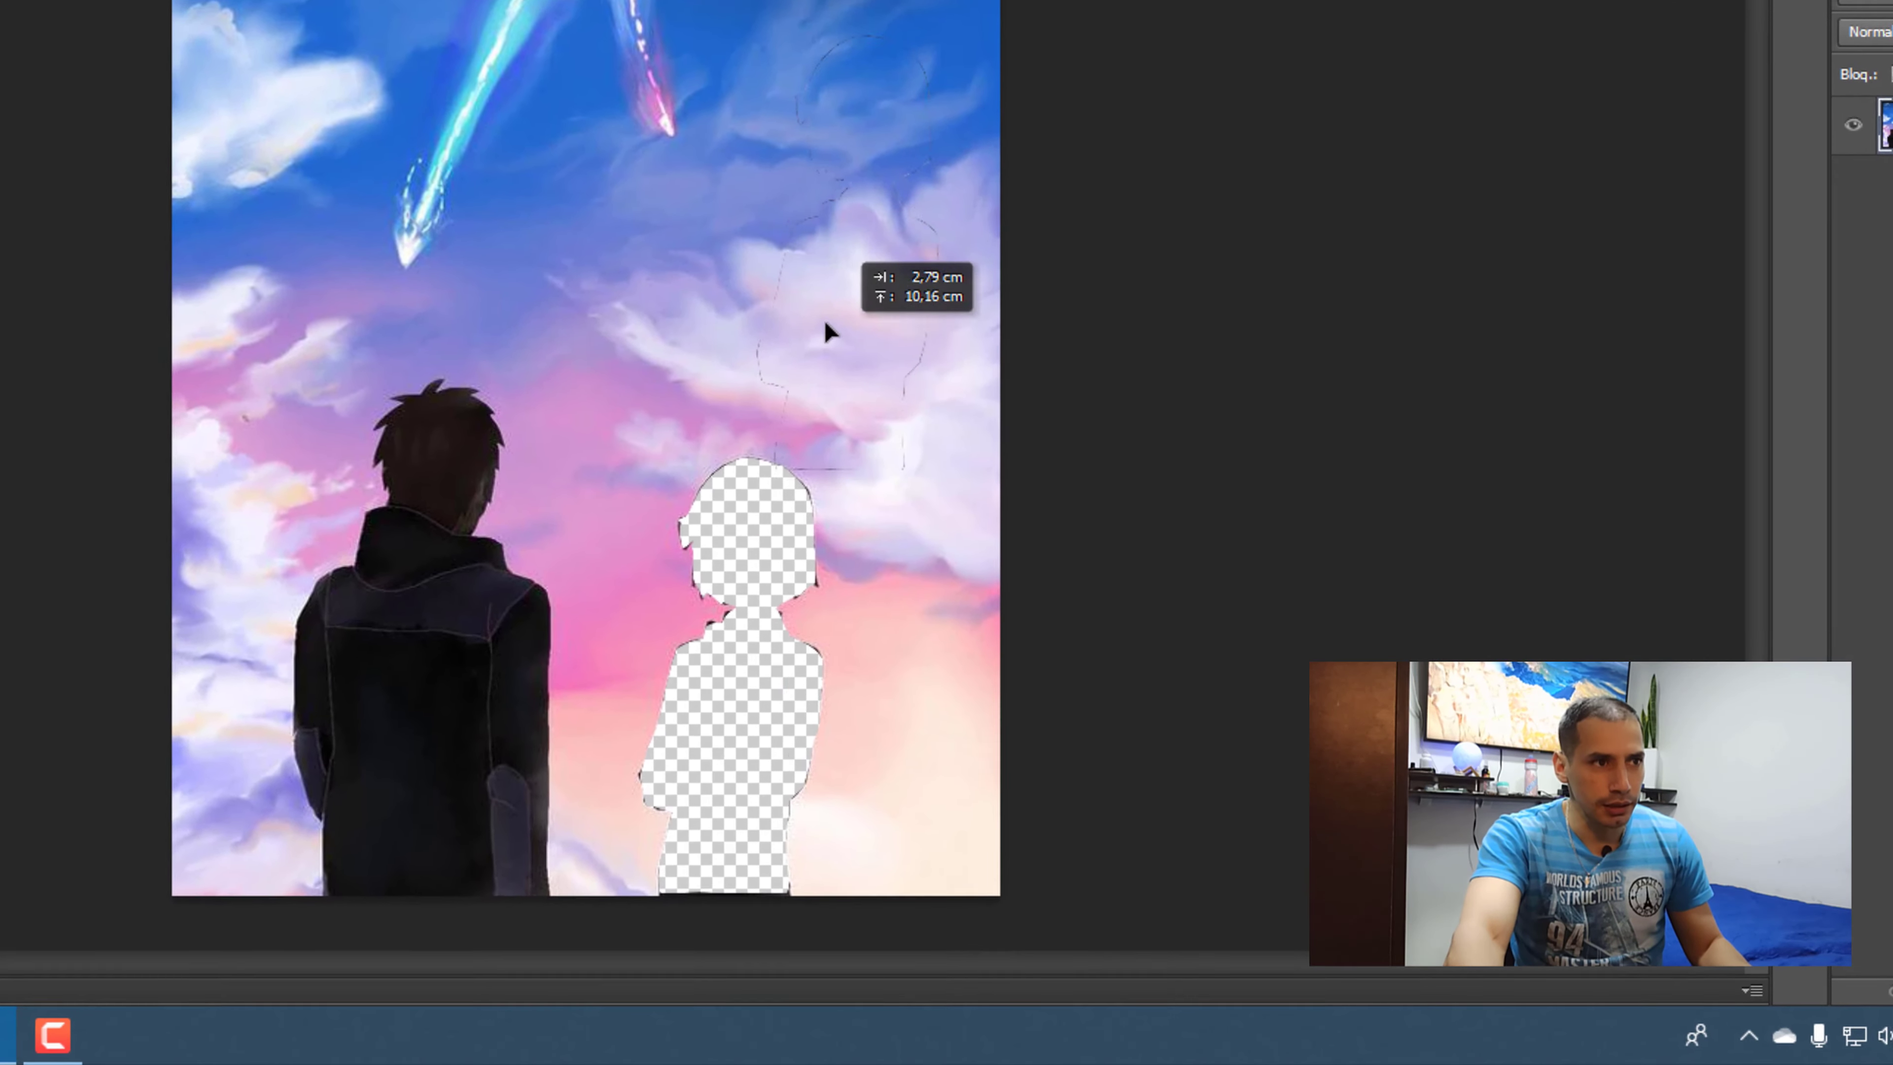
left_click_drag(825, 323, 724, 372)
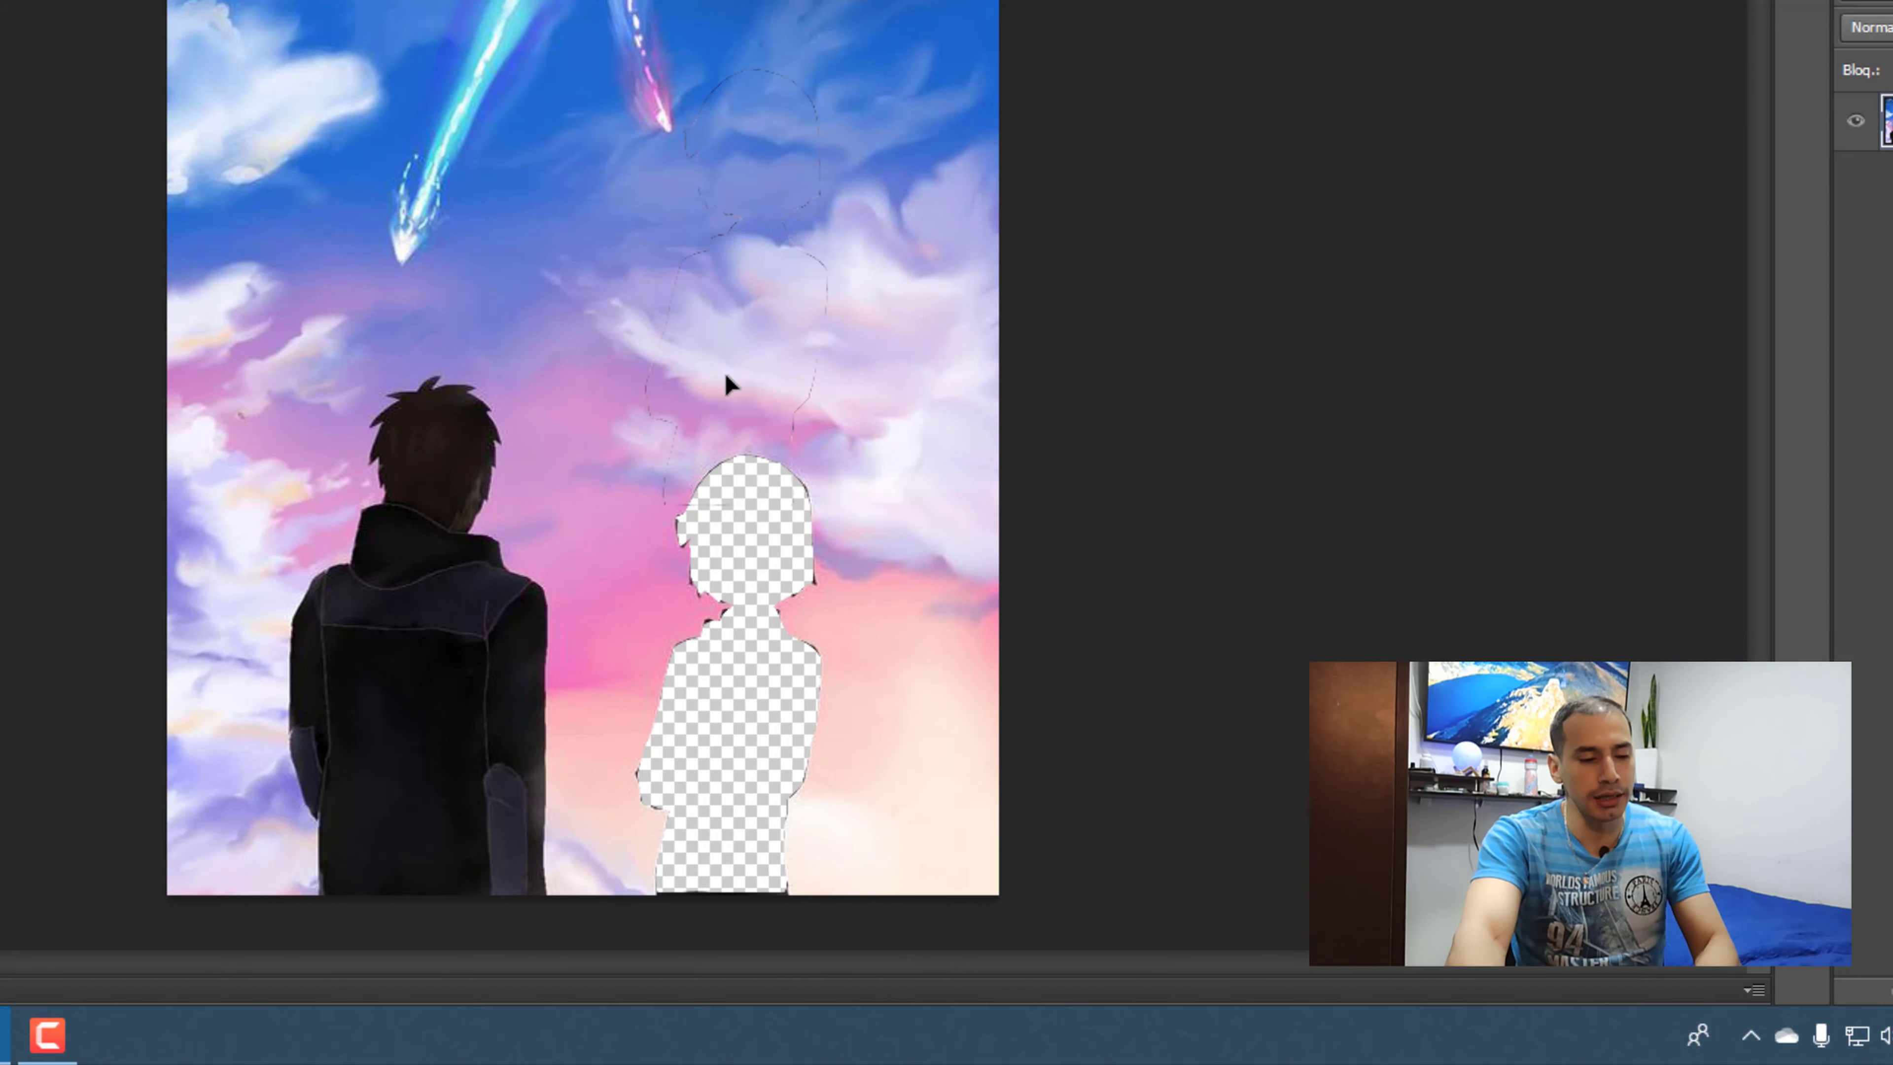
Delete the leftover girl outline and set up the Clone Stamp with a 78 px, 37% hardness brush
key("Delete")
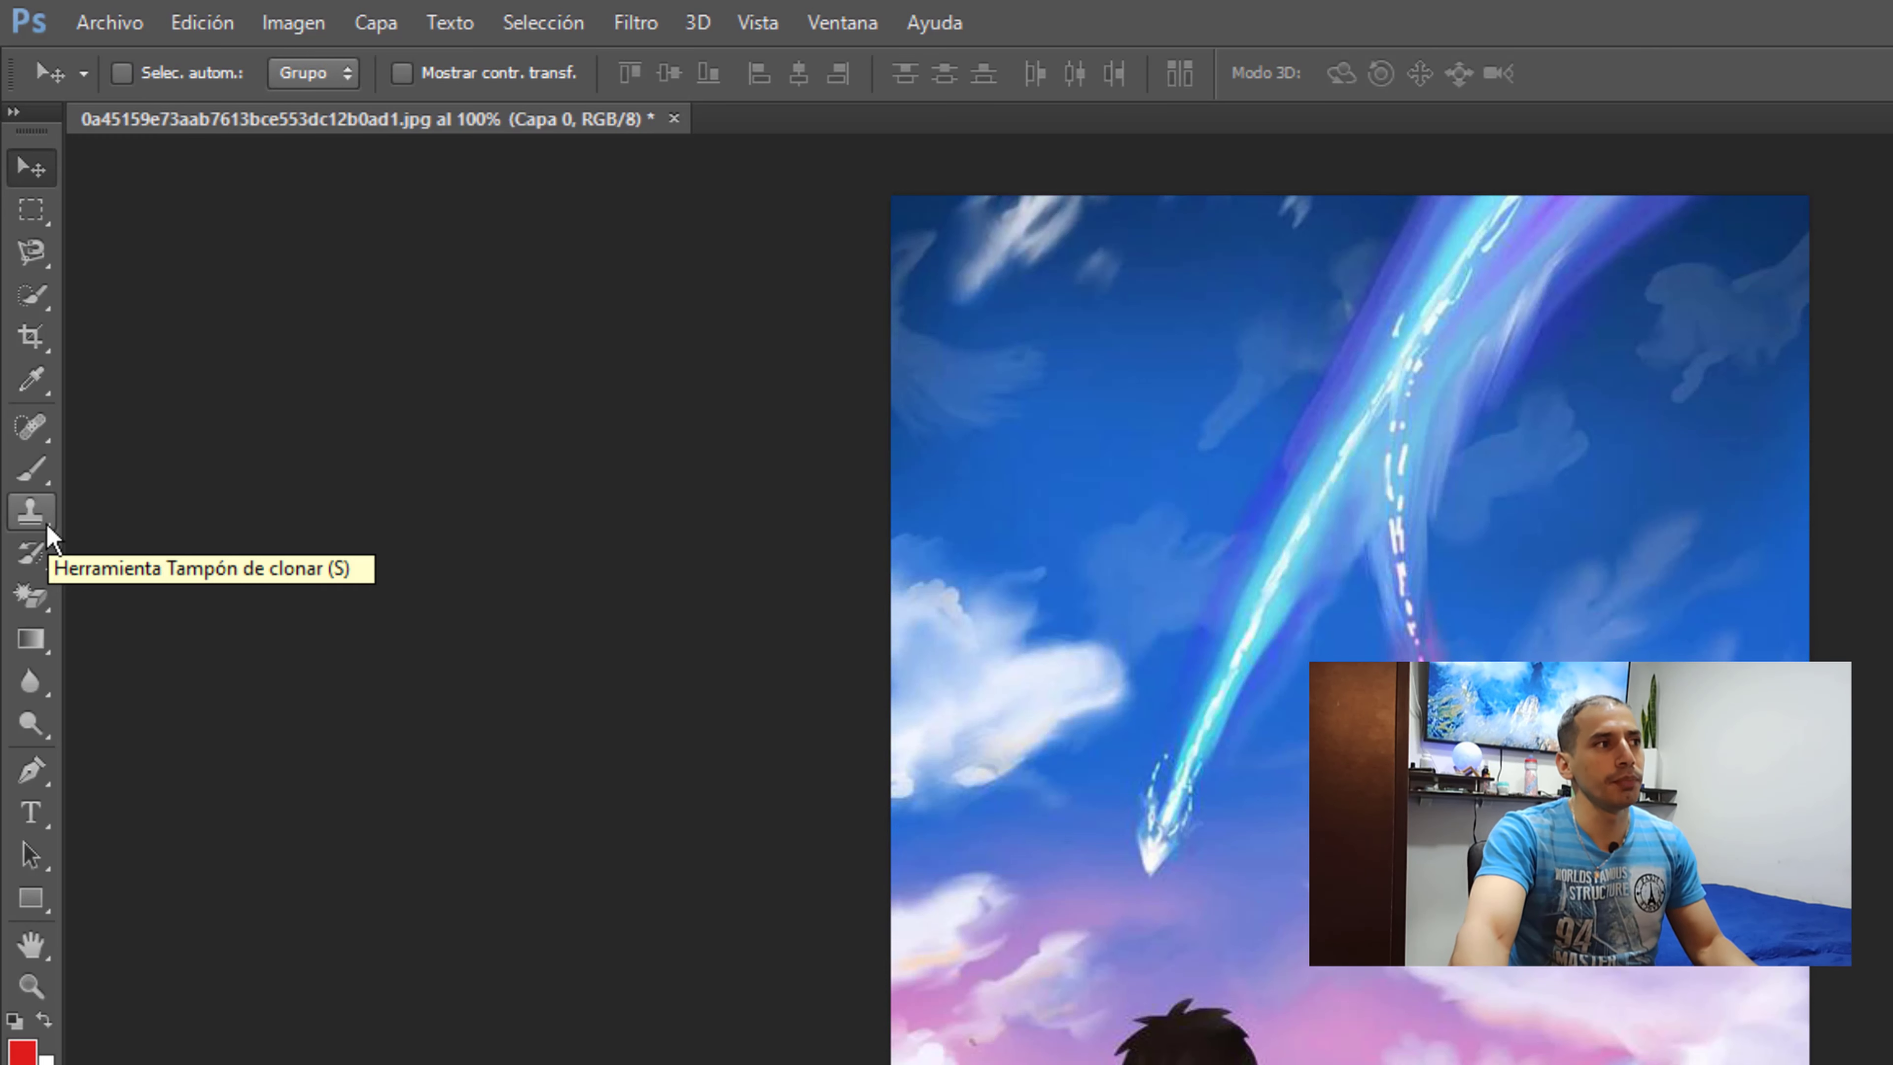
left_click(31, 521)
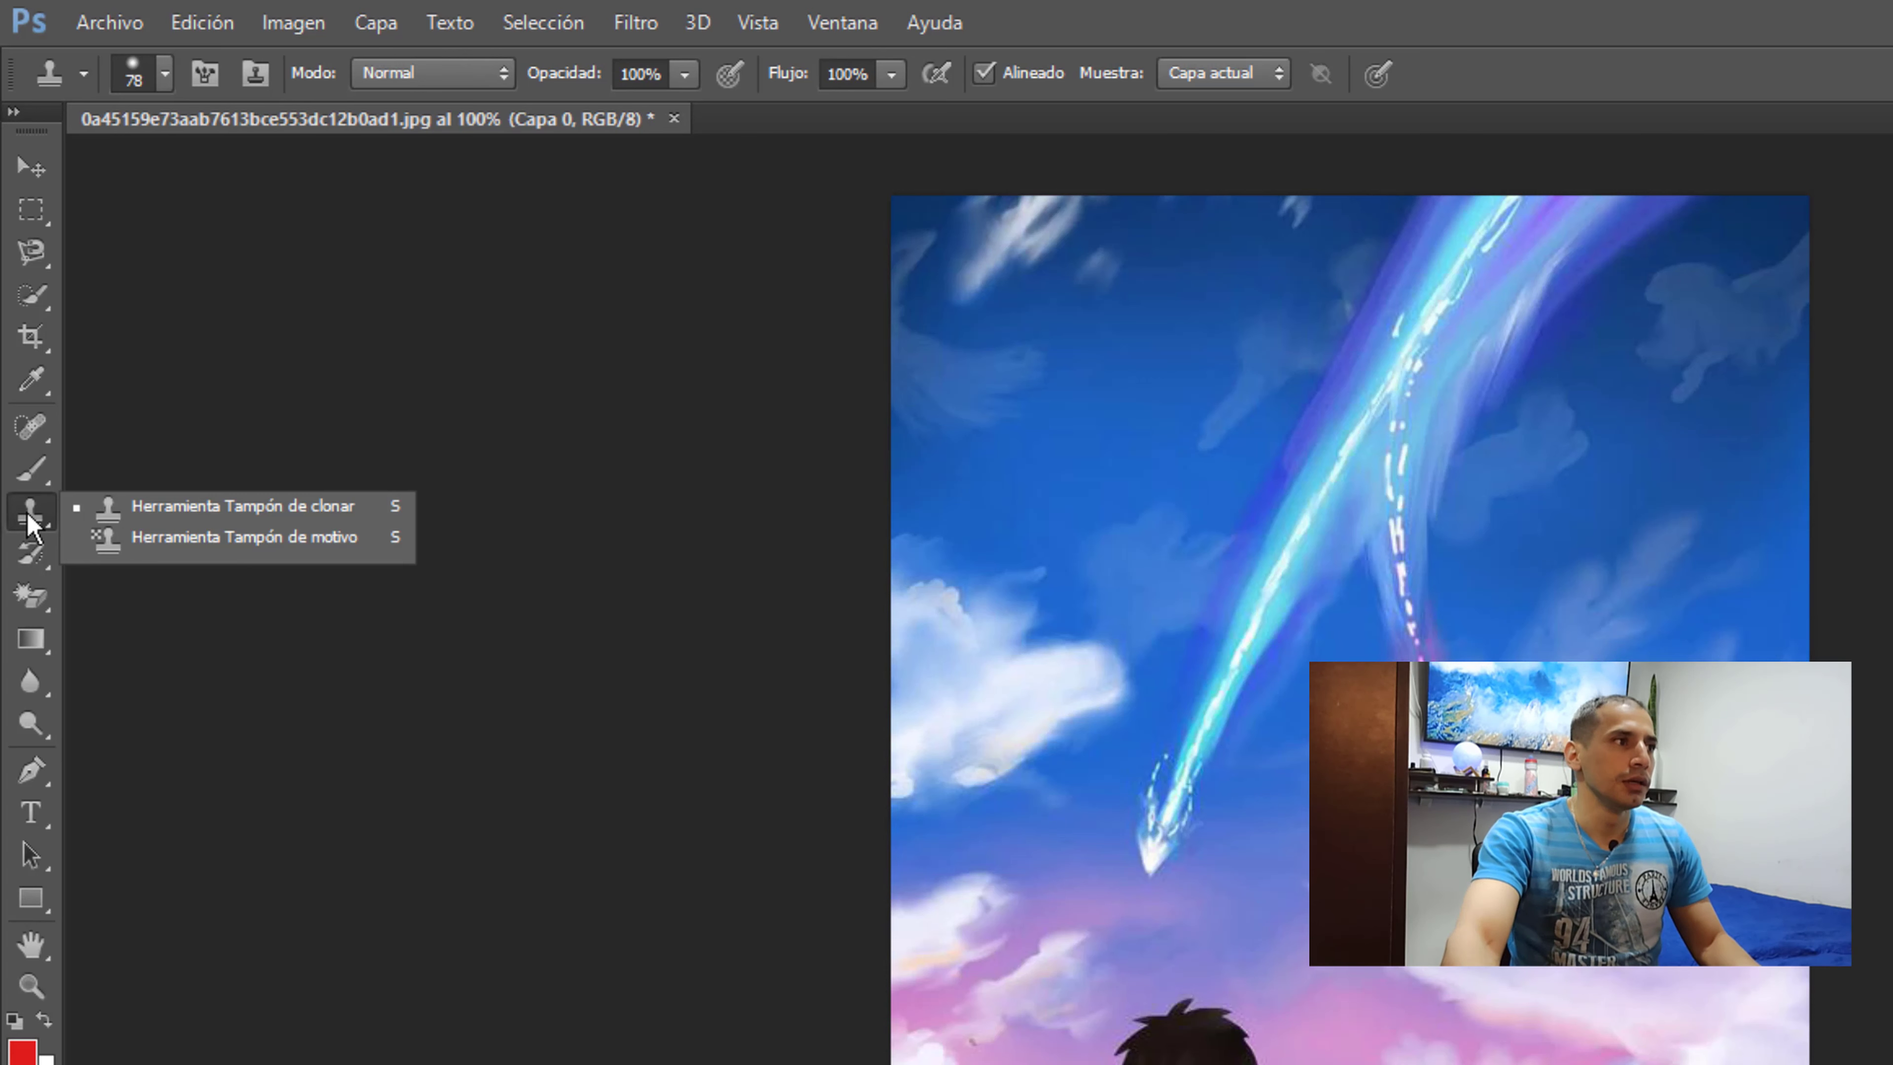
left_click(311, 511)
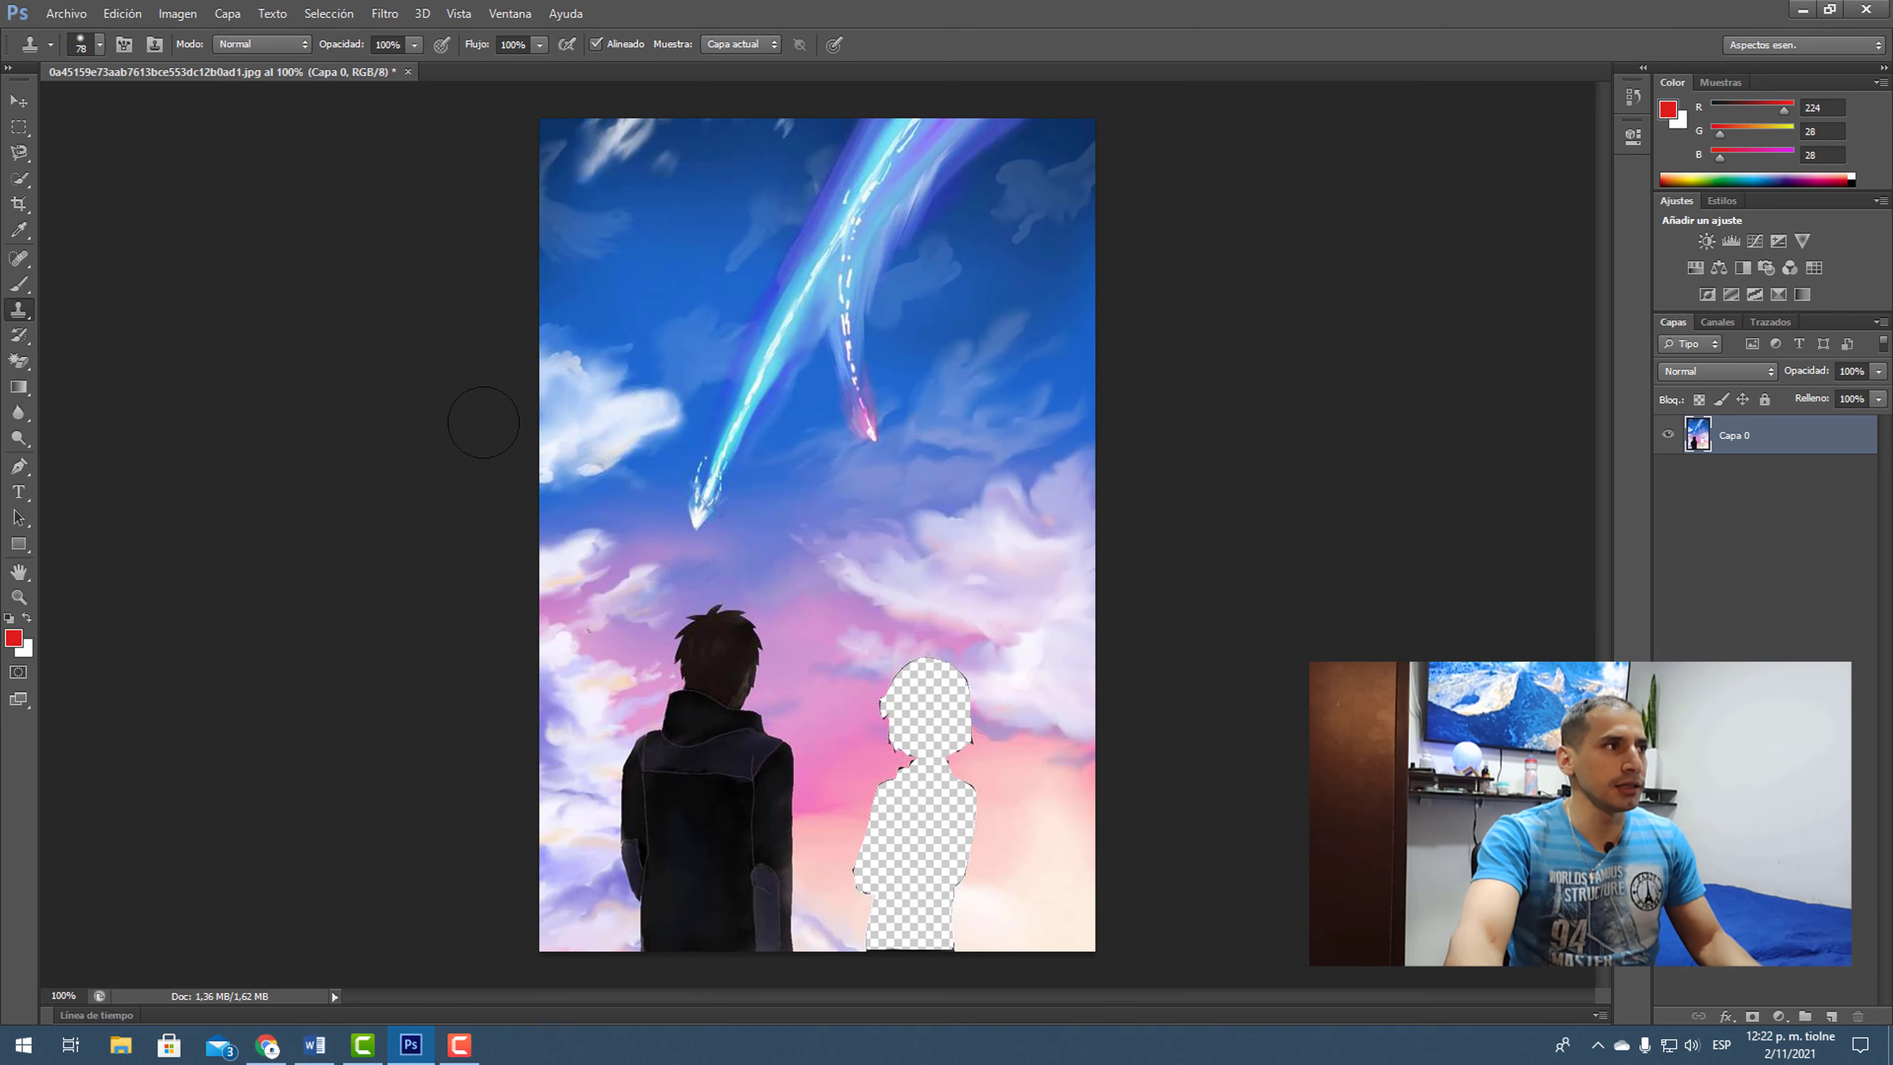
left_click(100, 44)
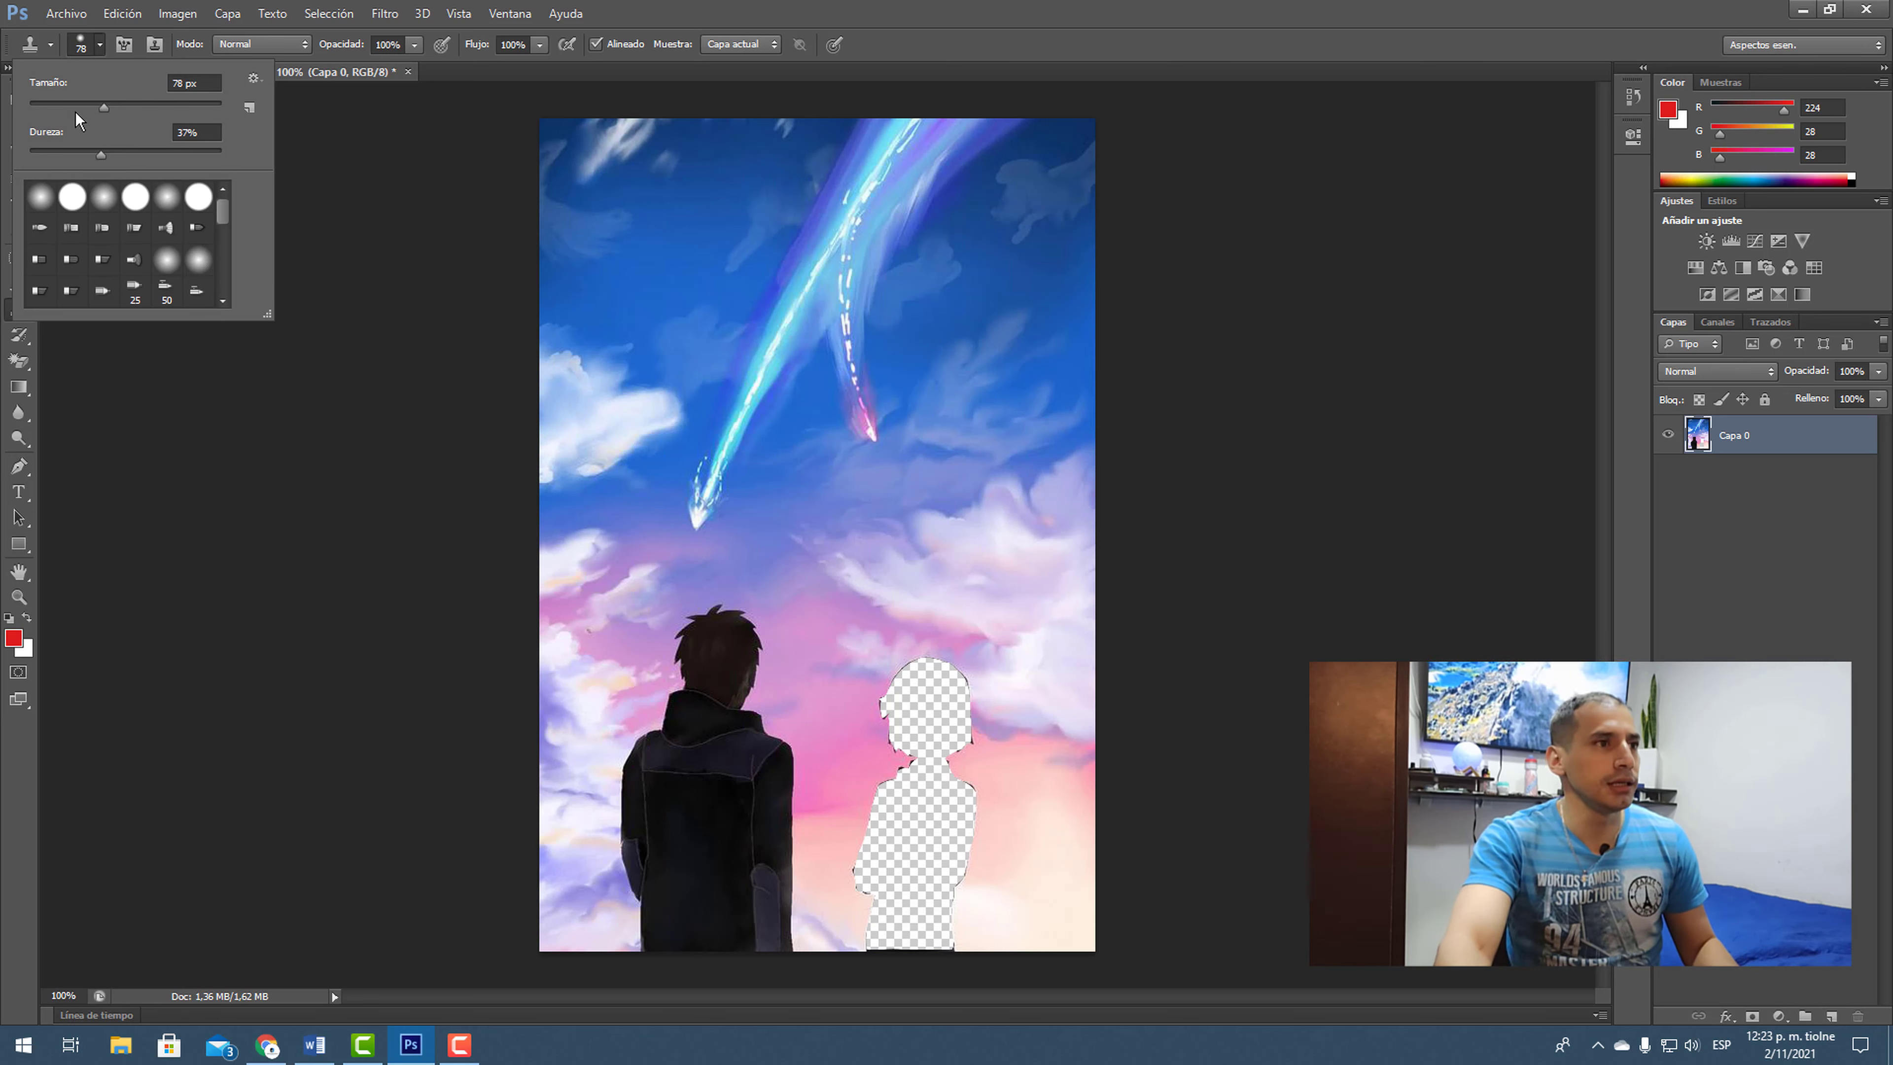
Clone nearby pink sky and clouds over the top and most of the girl's silhouette
left_click(370, 821)
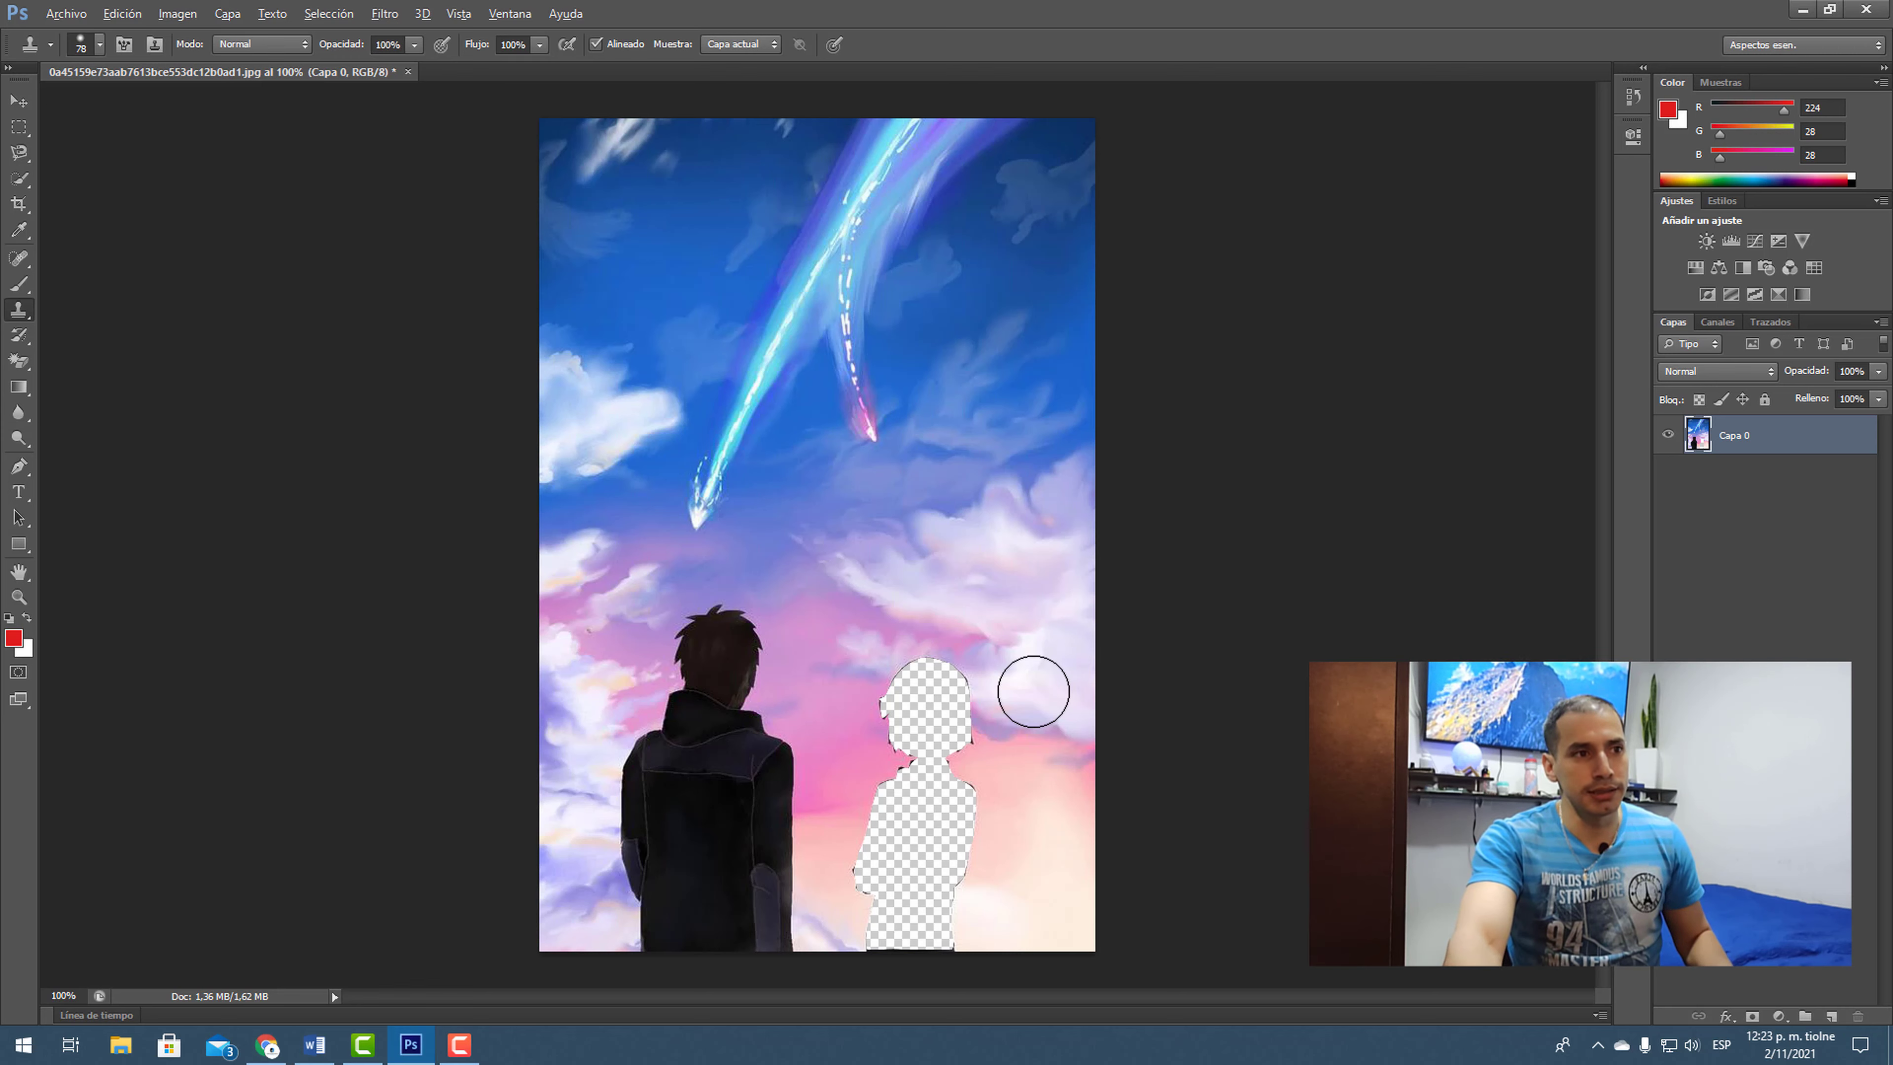
left_click(1033, 691, "alt")
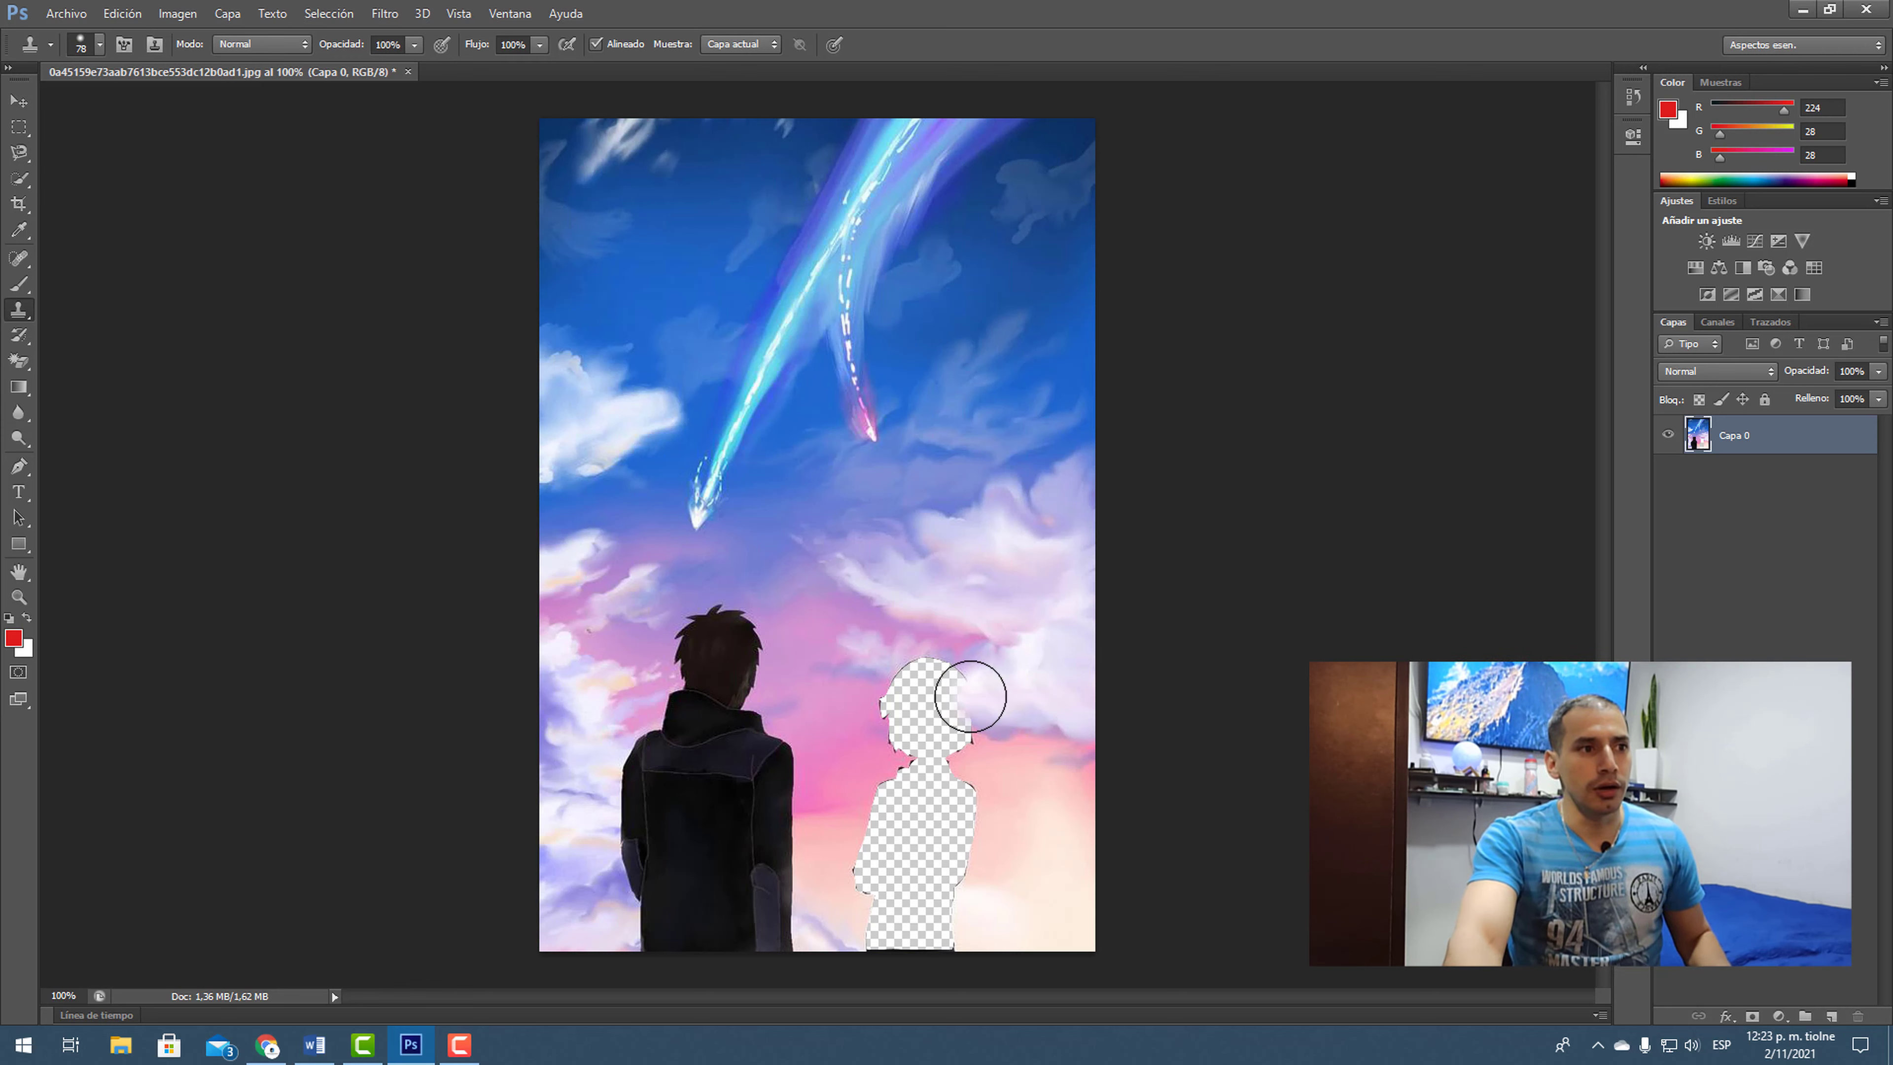
mouse_move(950, 703)
left_mouse_down()
mouse_move(914, 679)
mouse_move(1011, 722)
mouse_move(941, 673)
left_mouse_up()
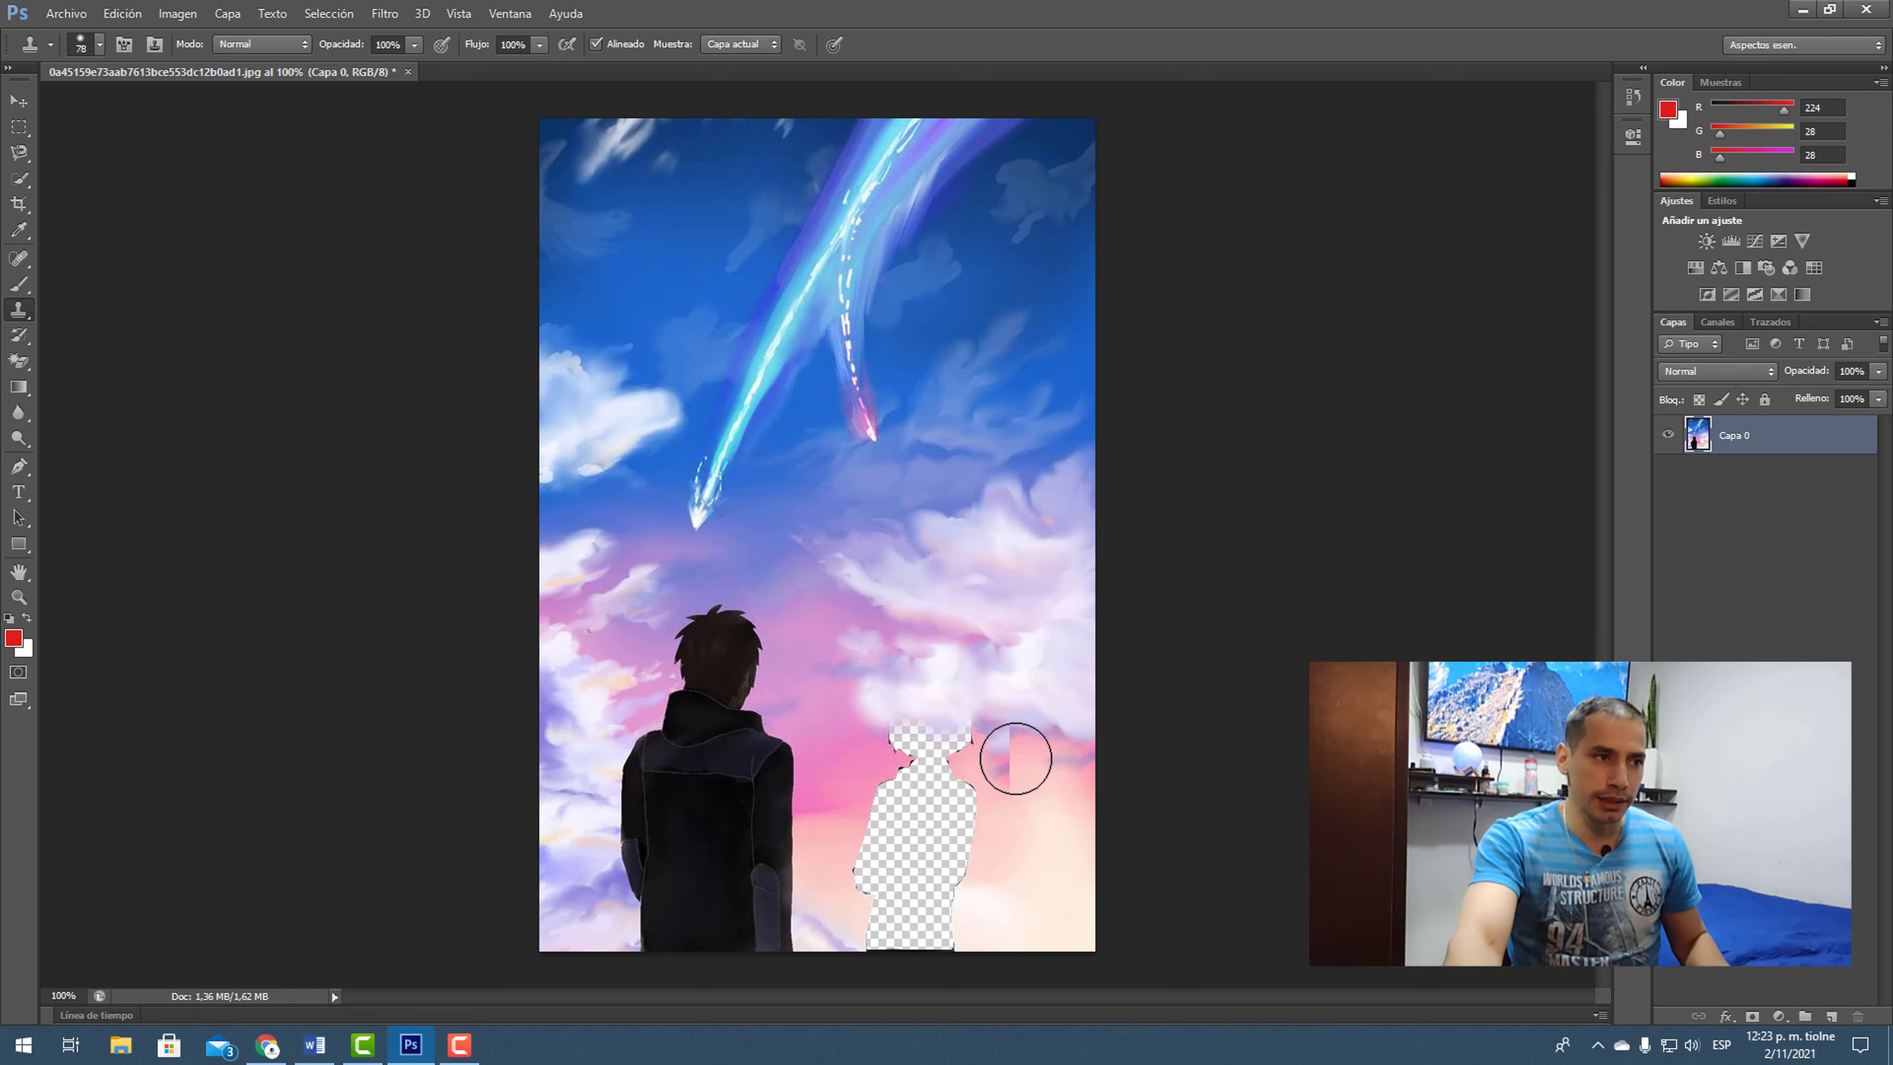
left_click(1015, 758, "alt")
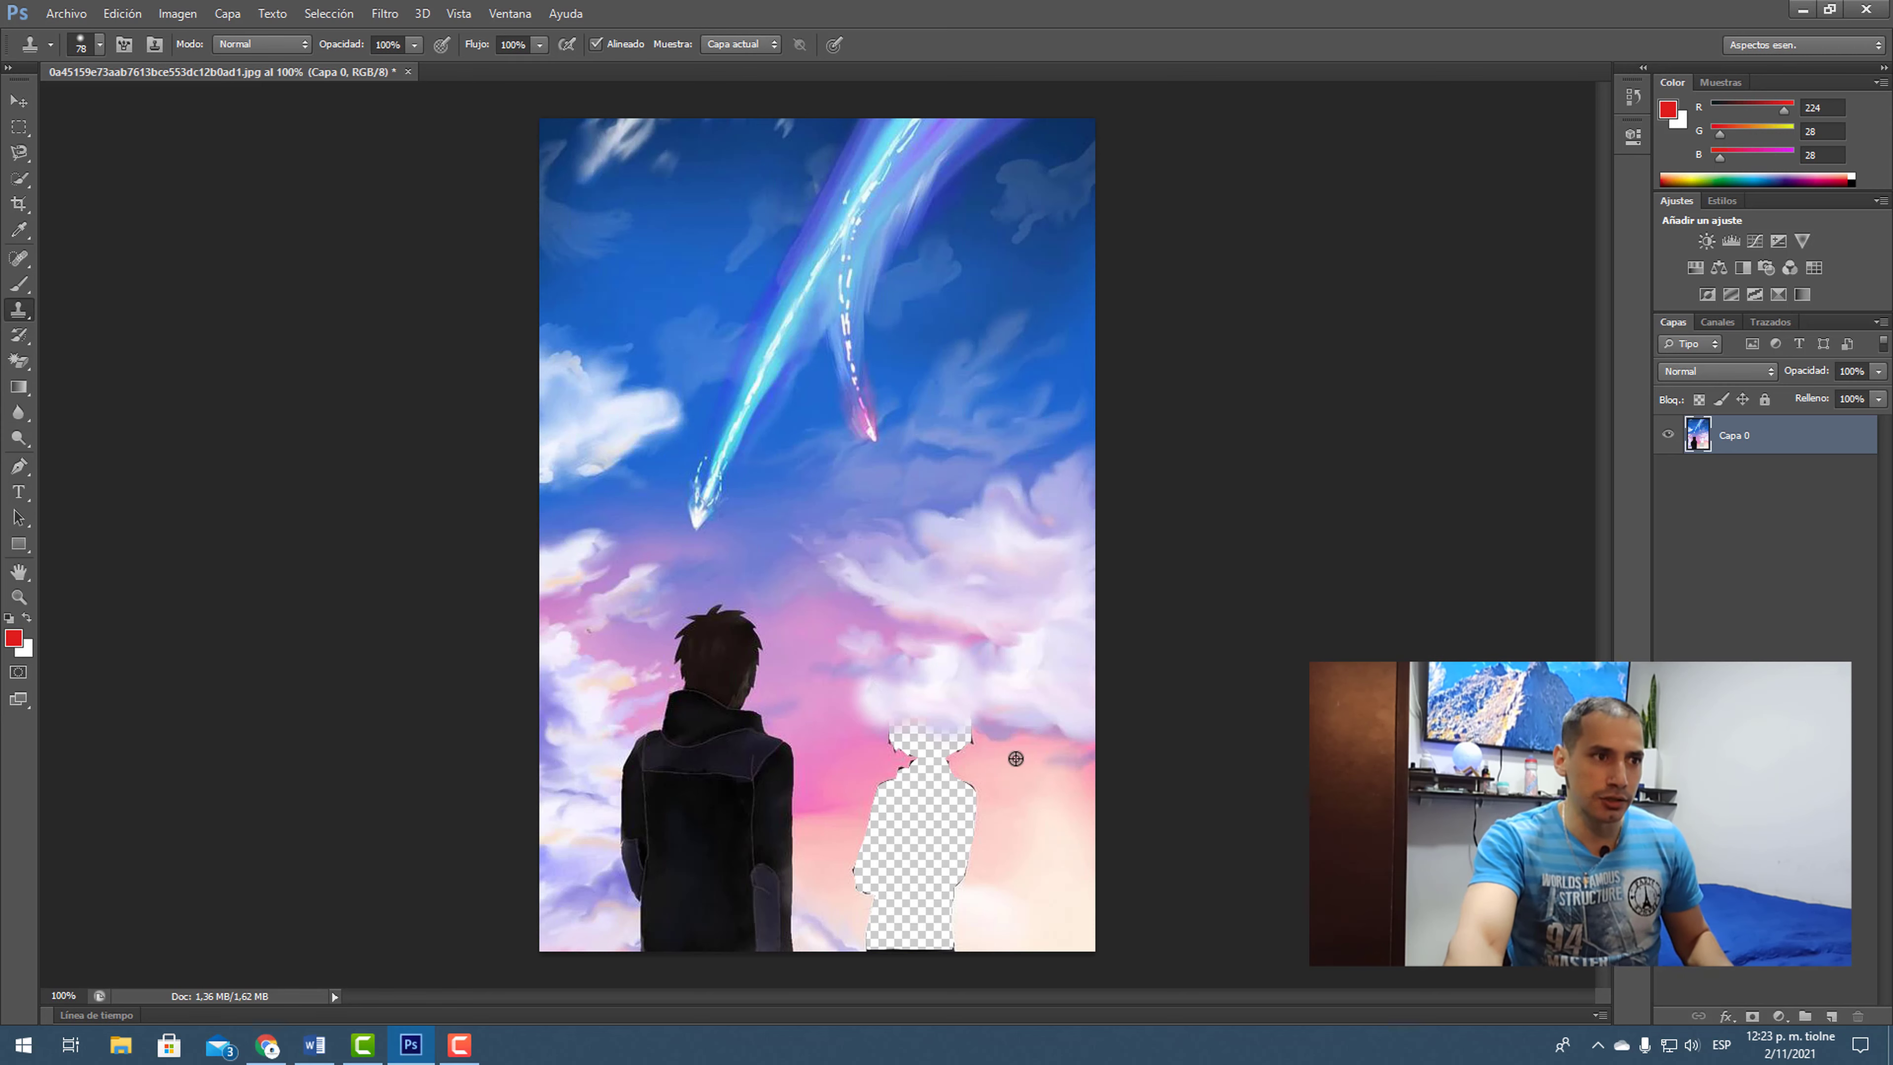
left_click_drag(972, 753, 917, 749)
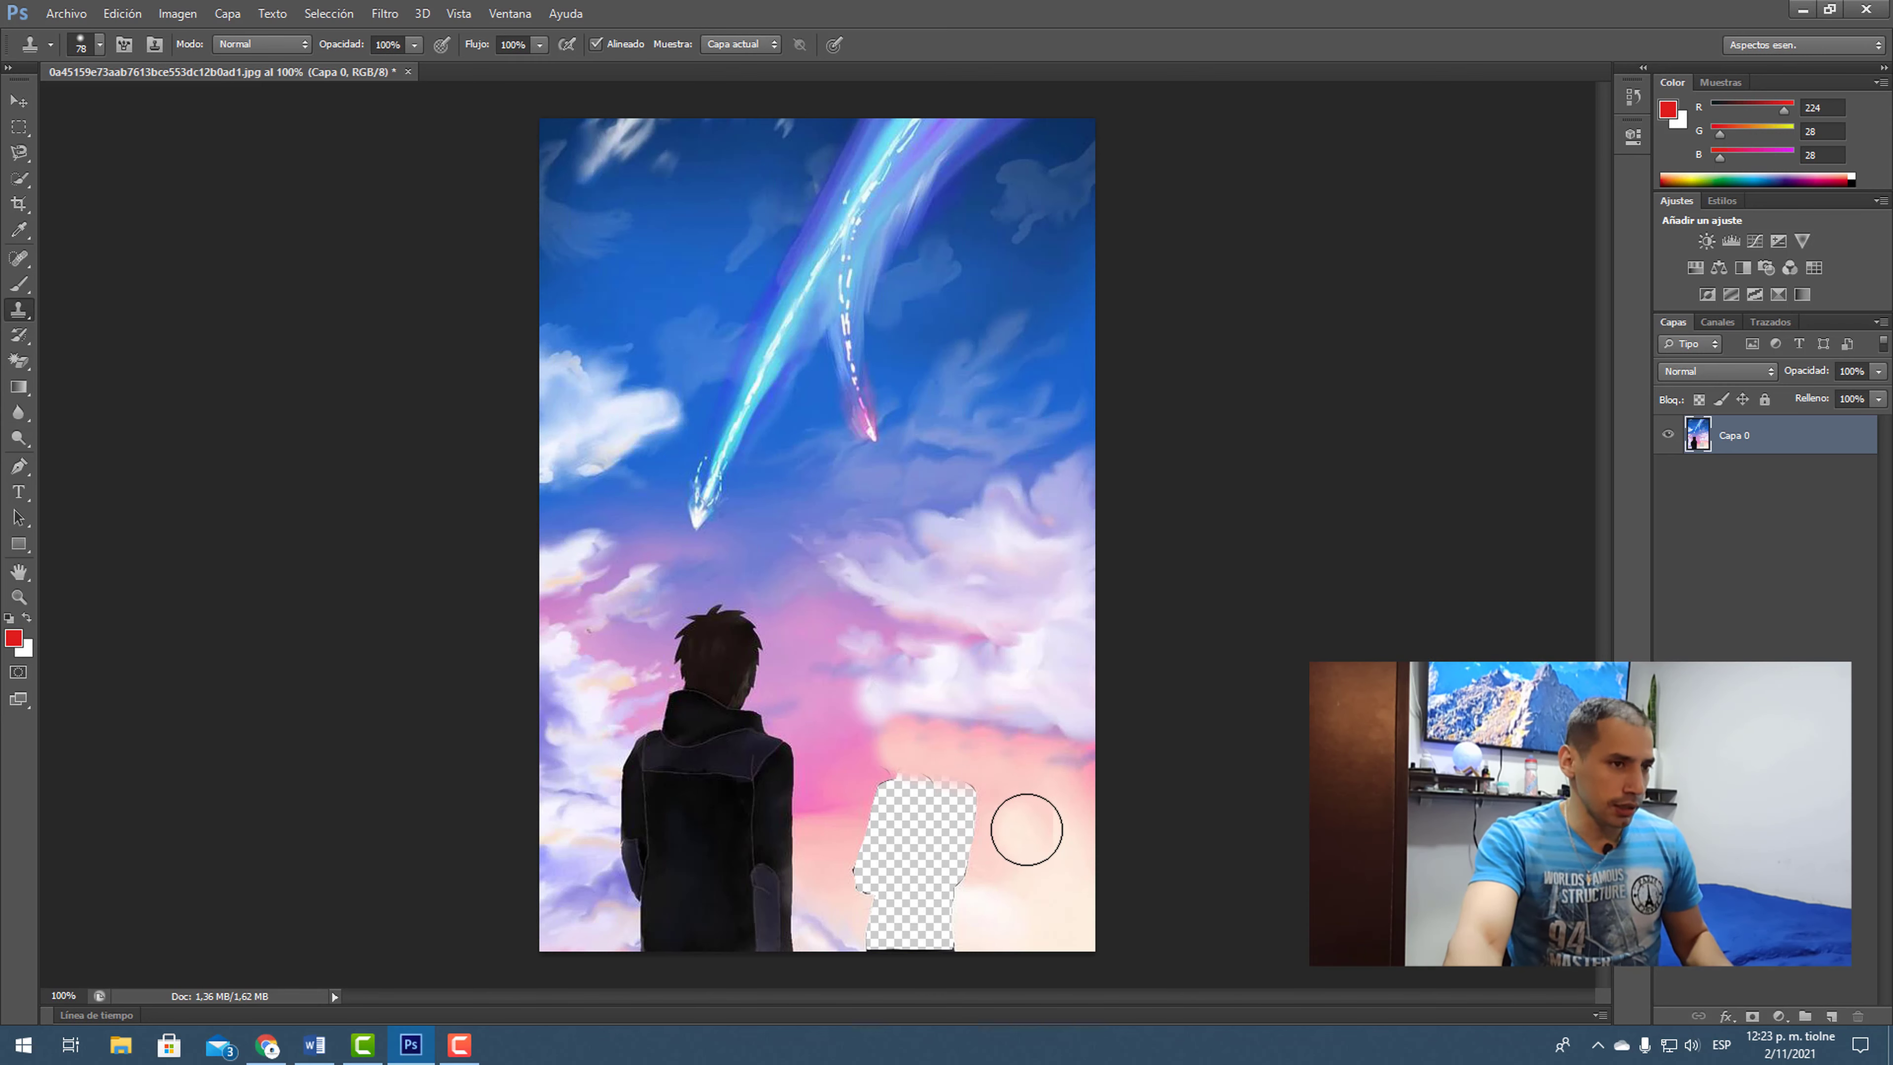
left_click_drag(1022, 824, 862, 871)
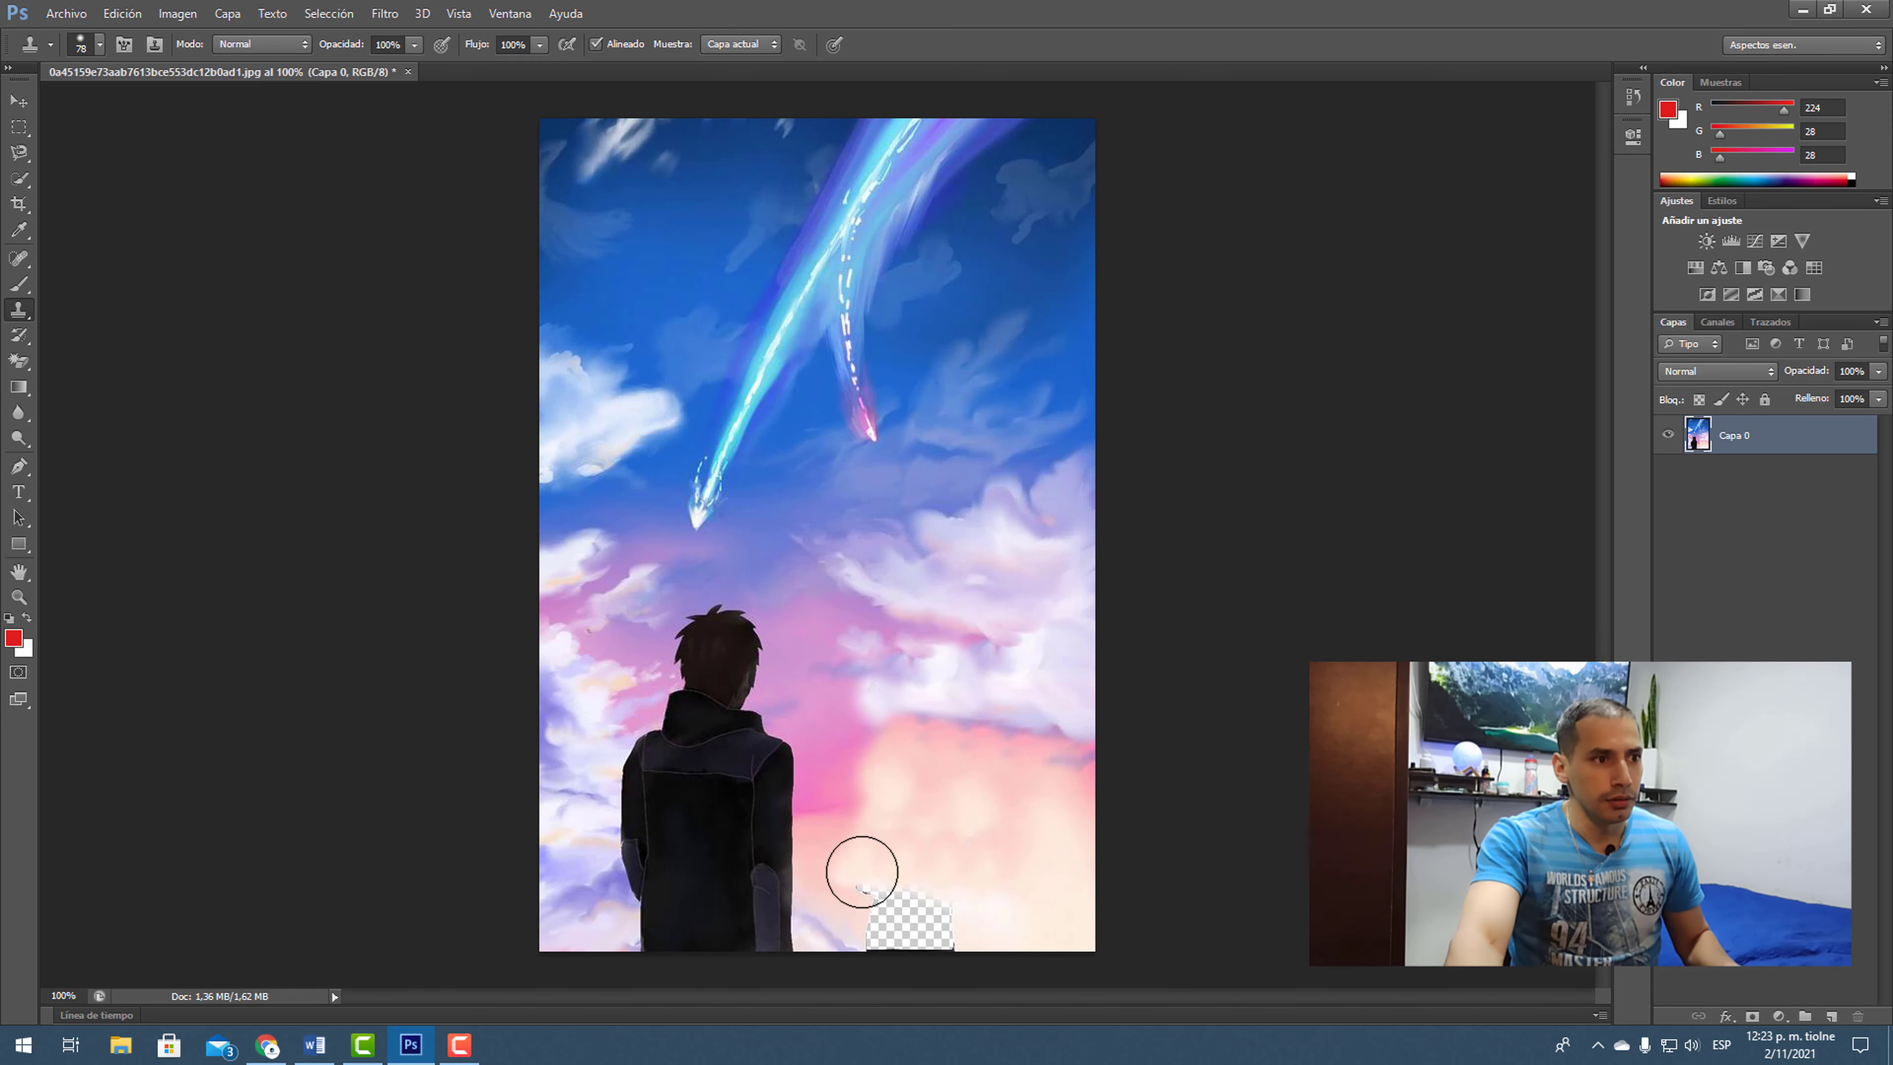
Cover the remaining lower transparent patches with cloned sky, undoing the stray patch by the shoulder
left_click(984, 895, "alt")
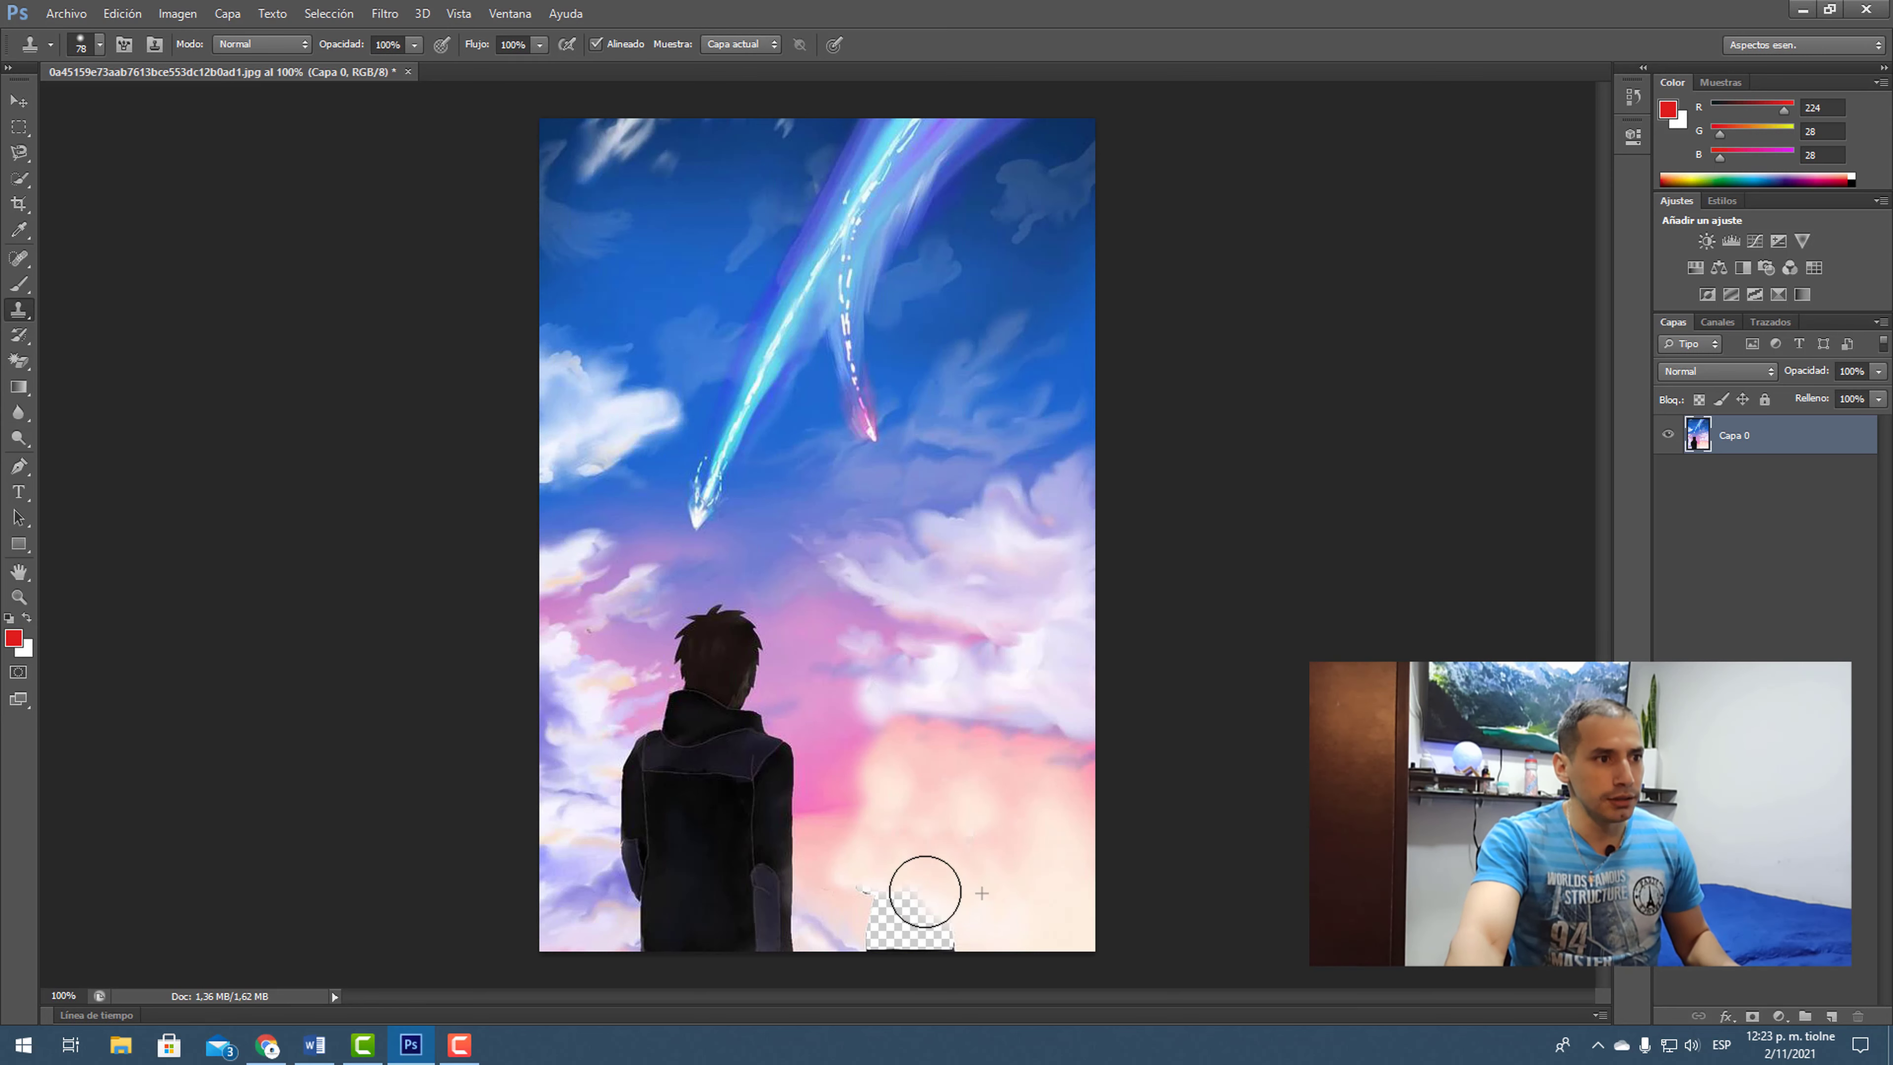
left_click_drag(925, 892, 858, 887)
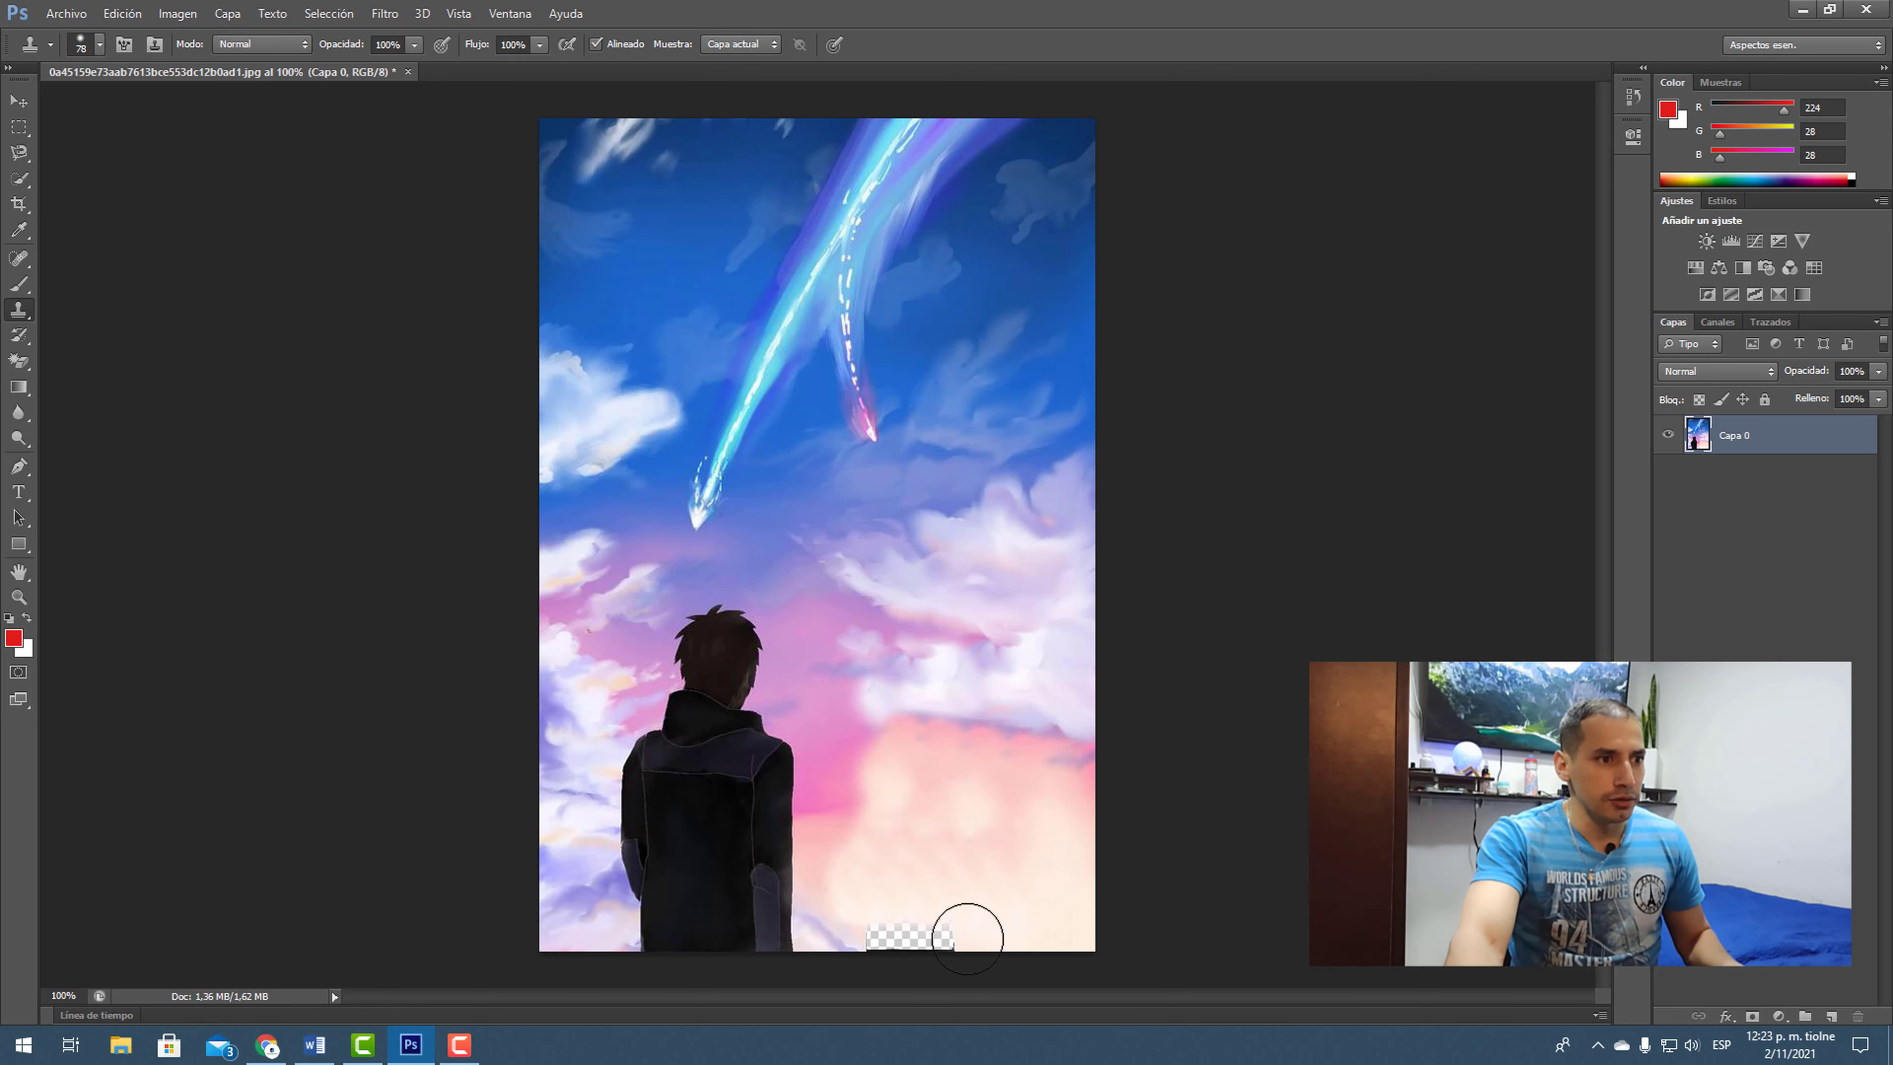
left_click_drag(950, 925, 868, 917)
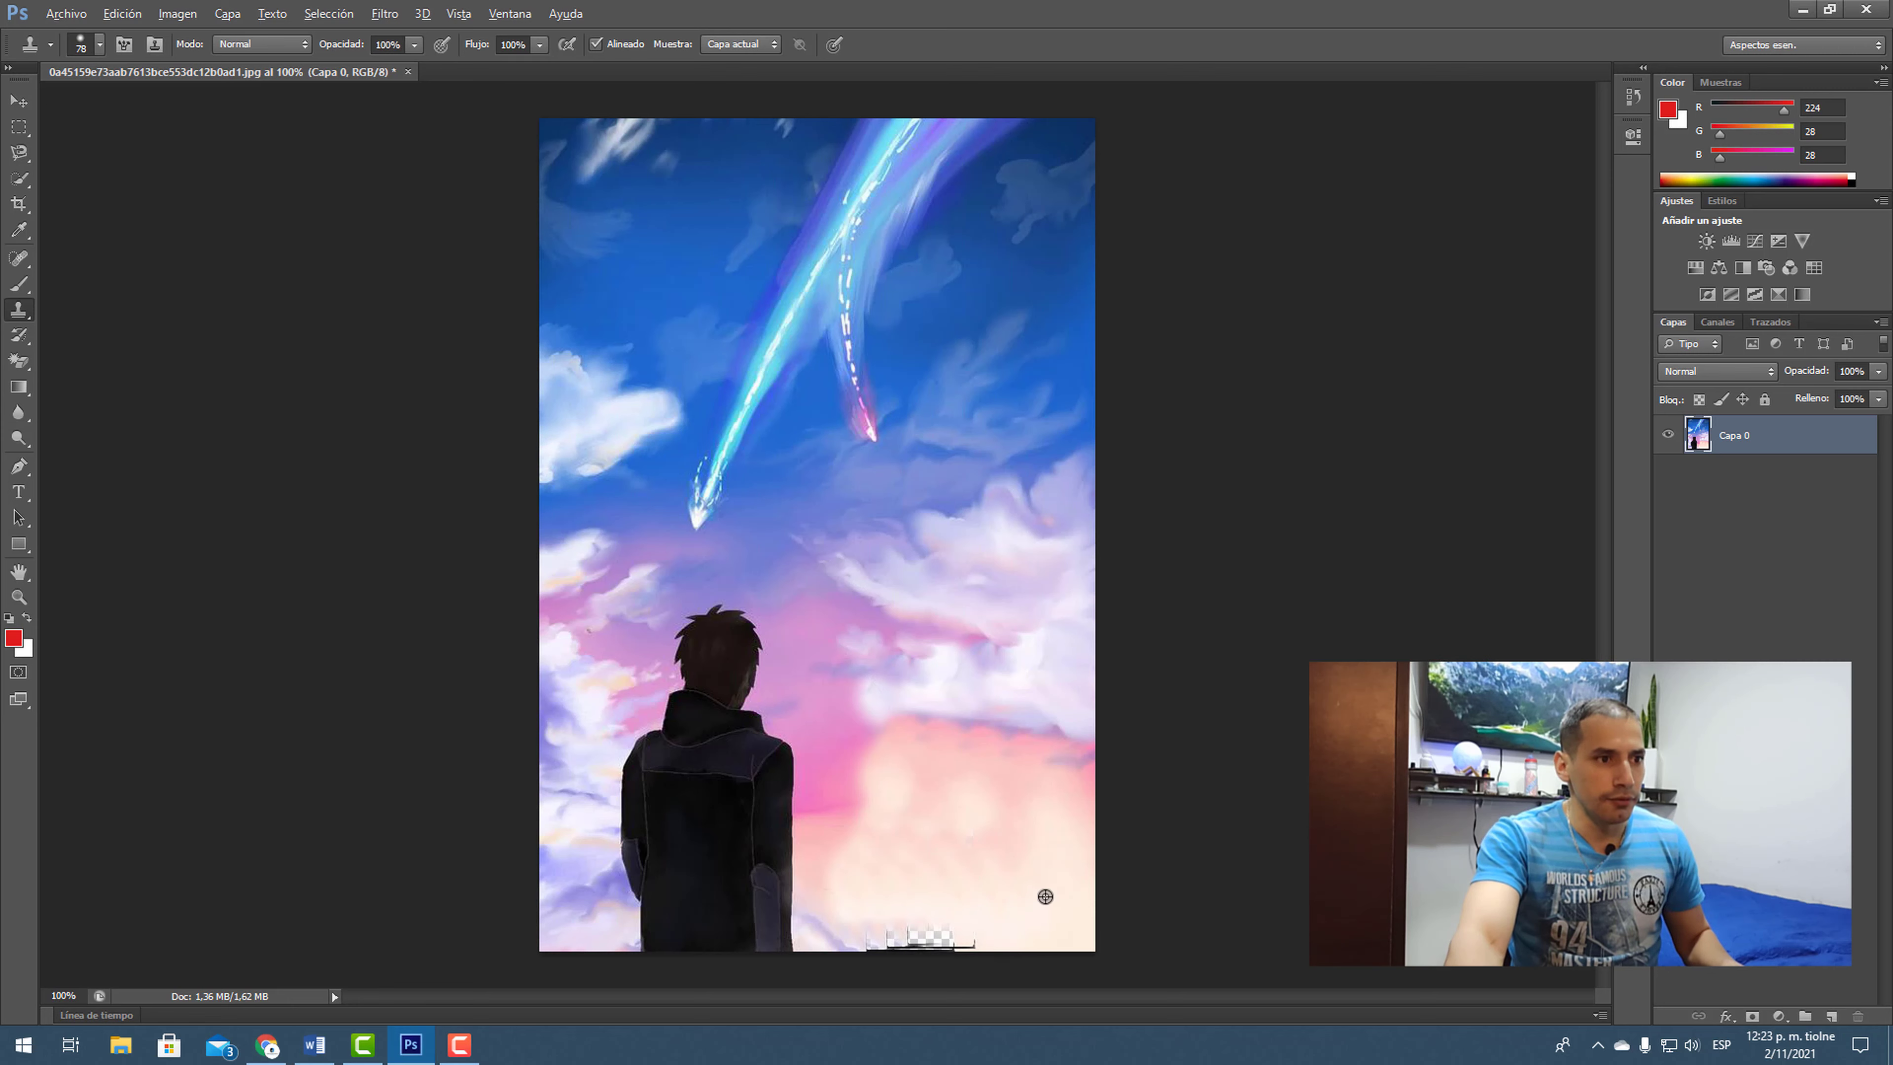
left_click(1015, 896, "alt")
left_click_drag(981, 934, 883, 937)
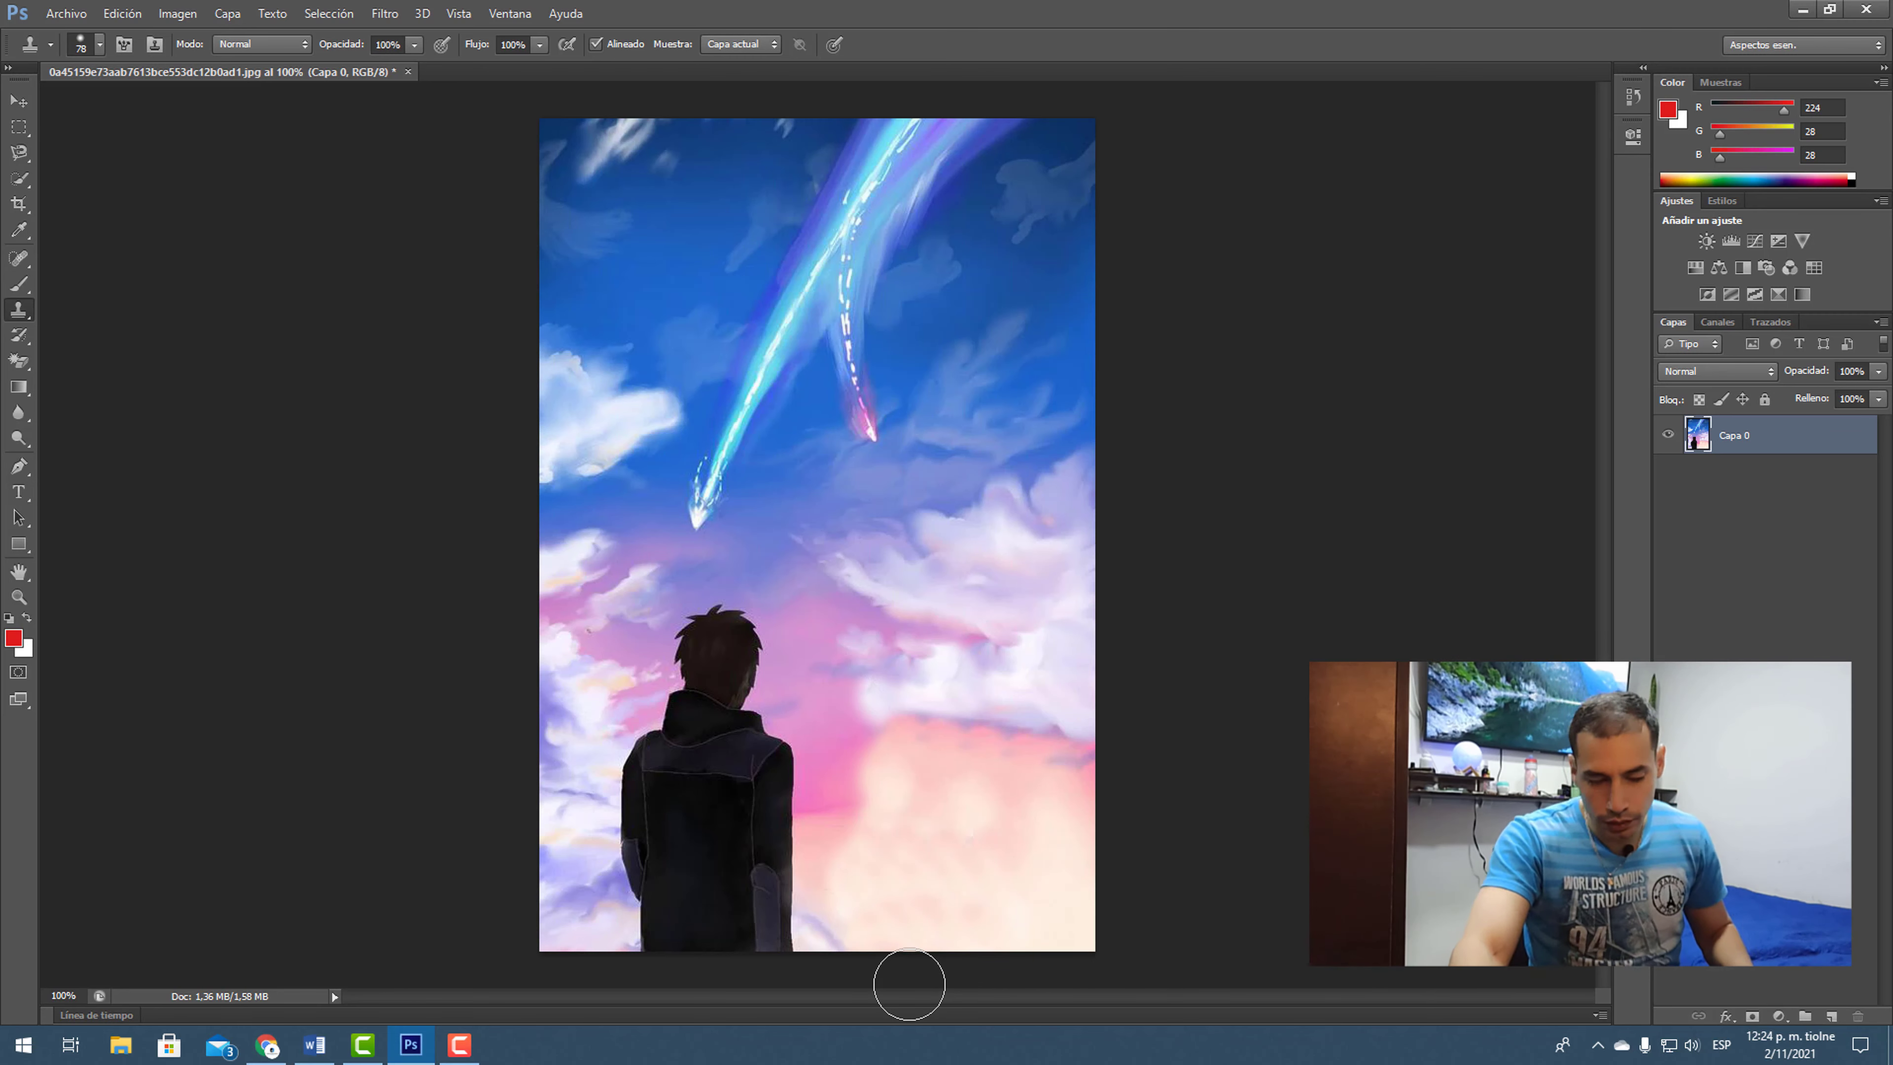
mouse_move(829, 816)
left_mouse_down()
mouse_move(853, 753)
mouse_move(822, 738)
mouse_move(904, 769)
left_mouse_up()
key("ctrl+z")
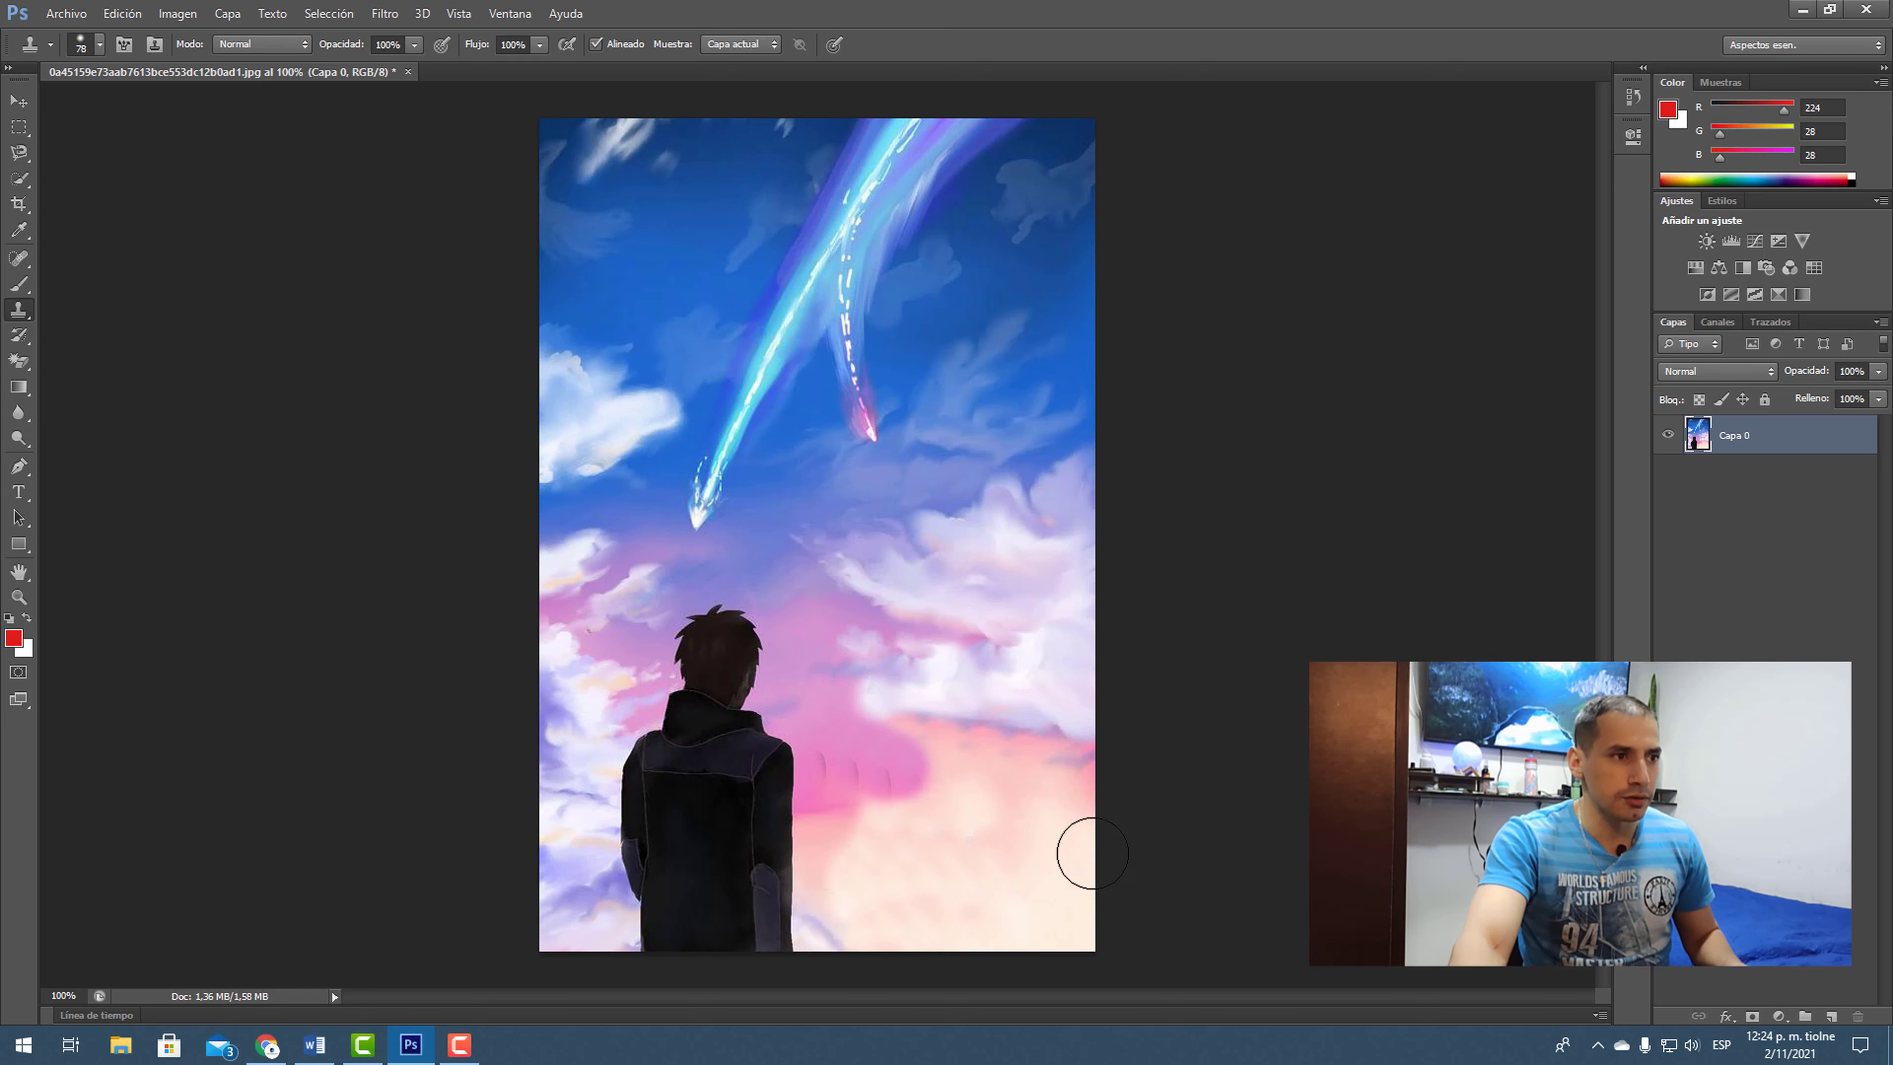
Clone clean sky over the three streak marks beside the boy, undoing the last stroke
left_click(837, 697, "alt")
left_click_drag(882, 769, 854, 783)
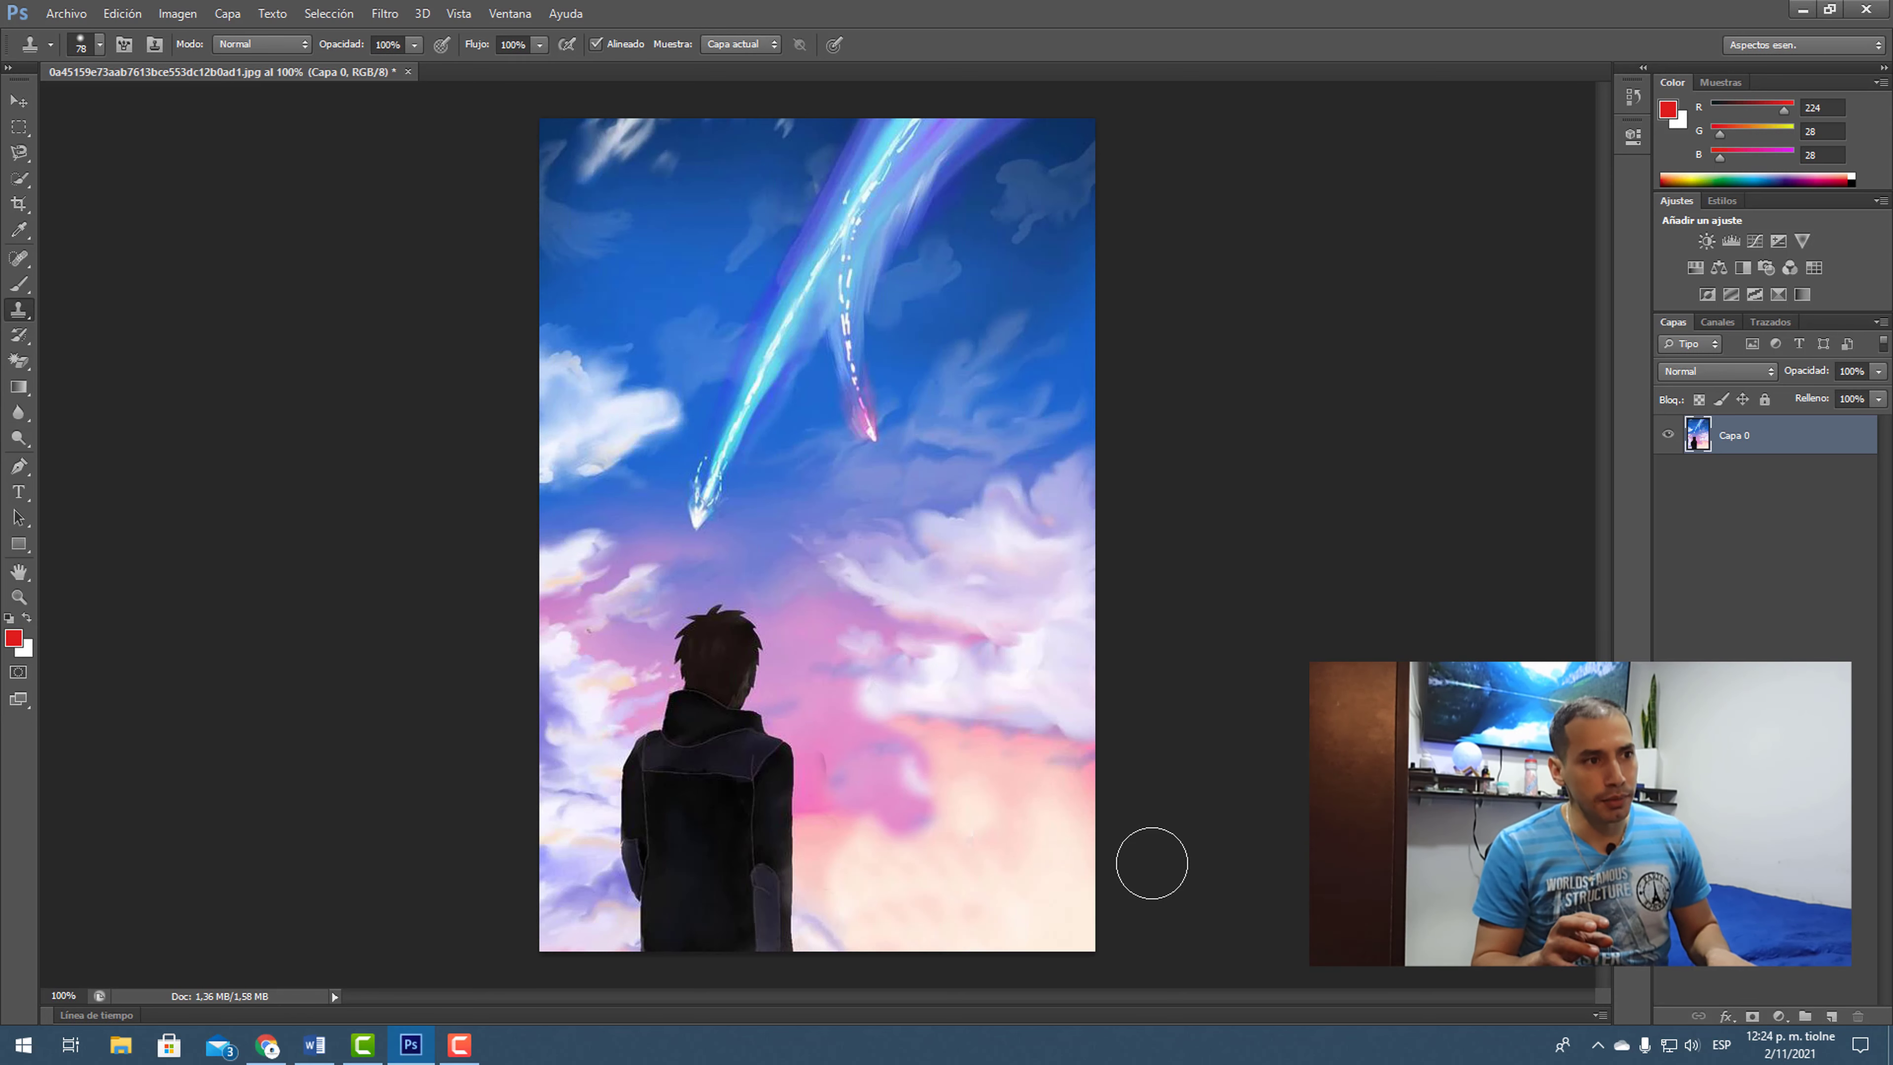
key("ctrl+z")
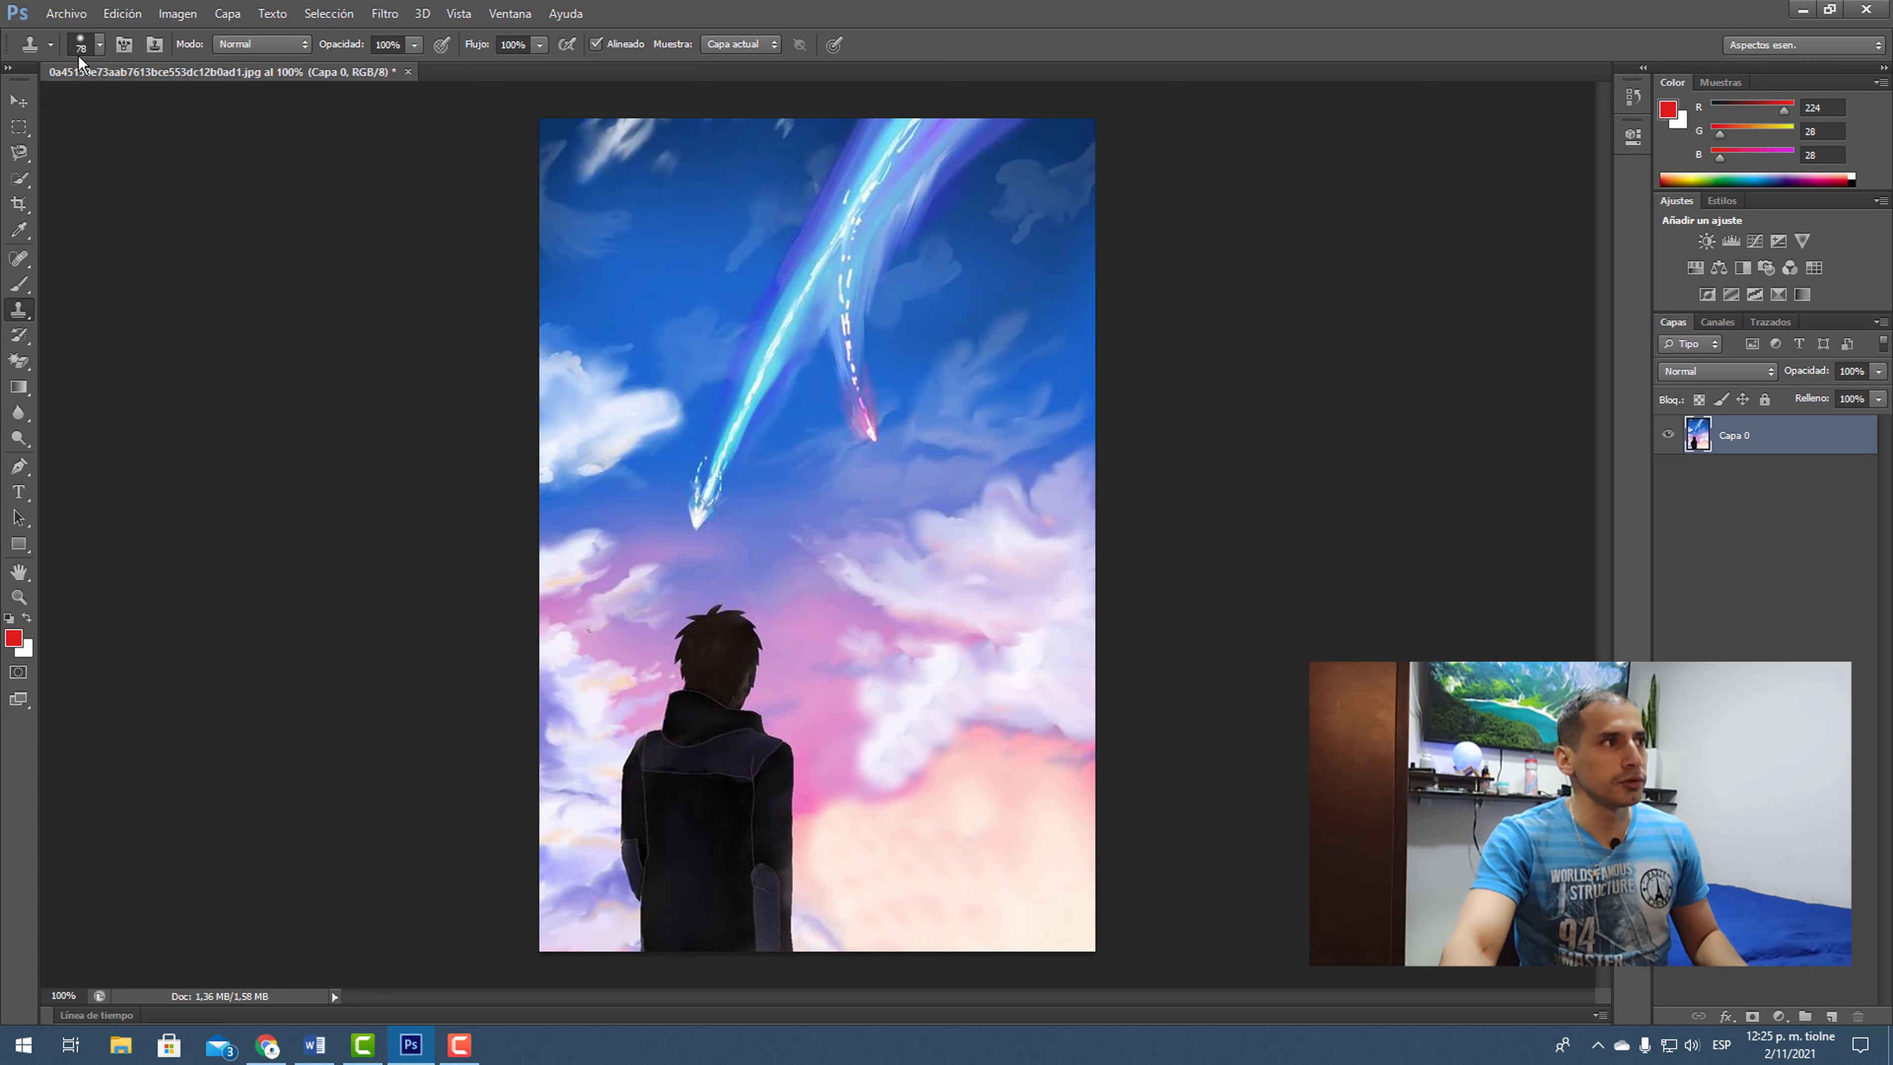
Save the retouched illustration as a JPEG named phot.jpg
left_click(66, 14)
key("Right")
key("Right")
key("Right")
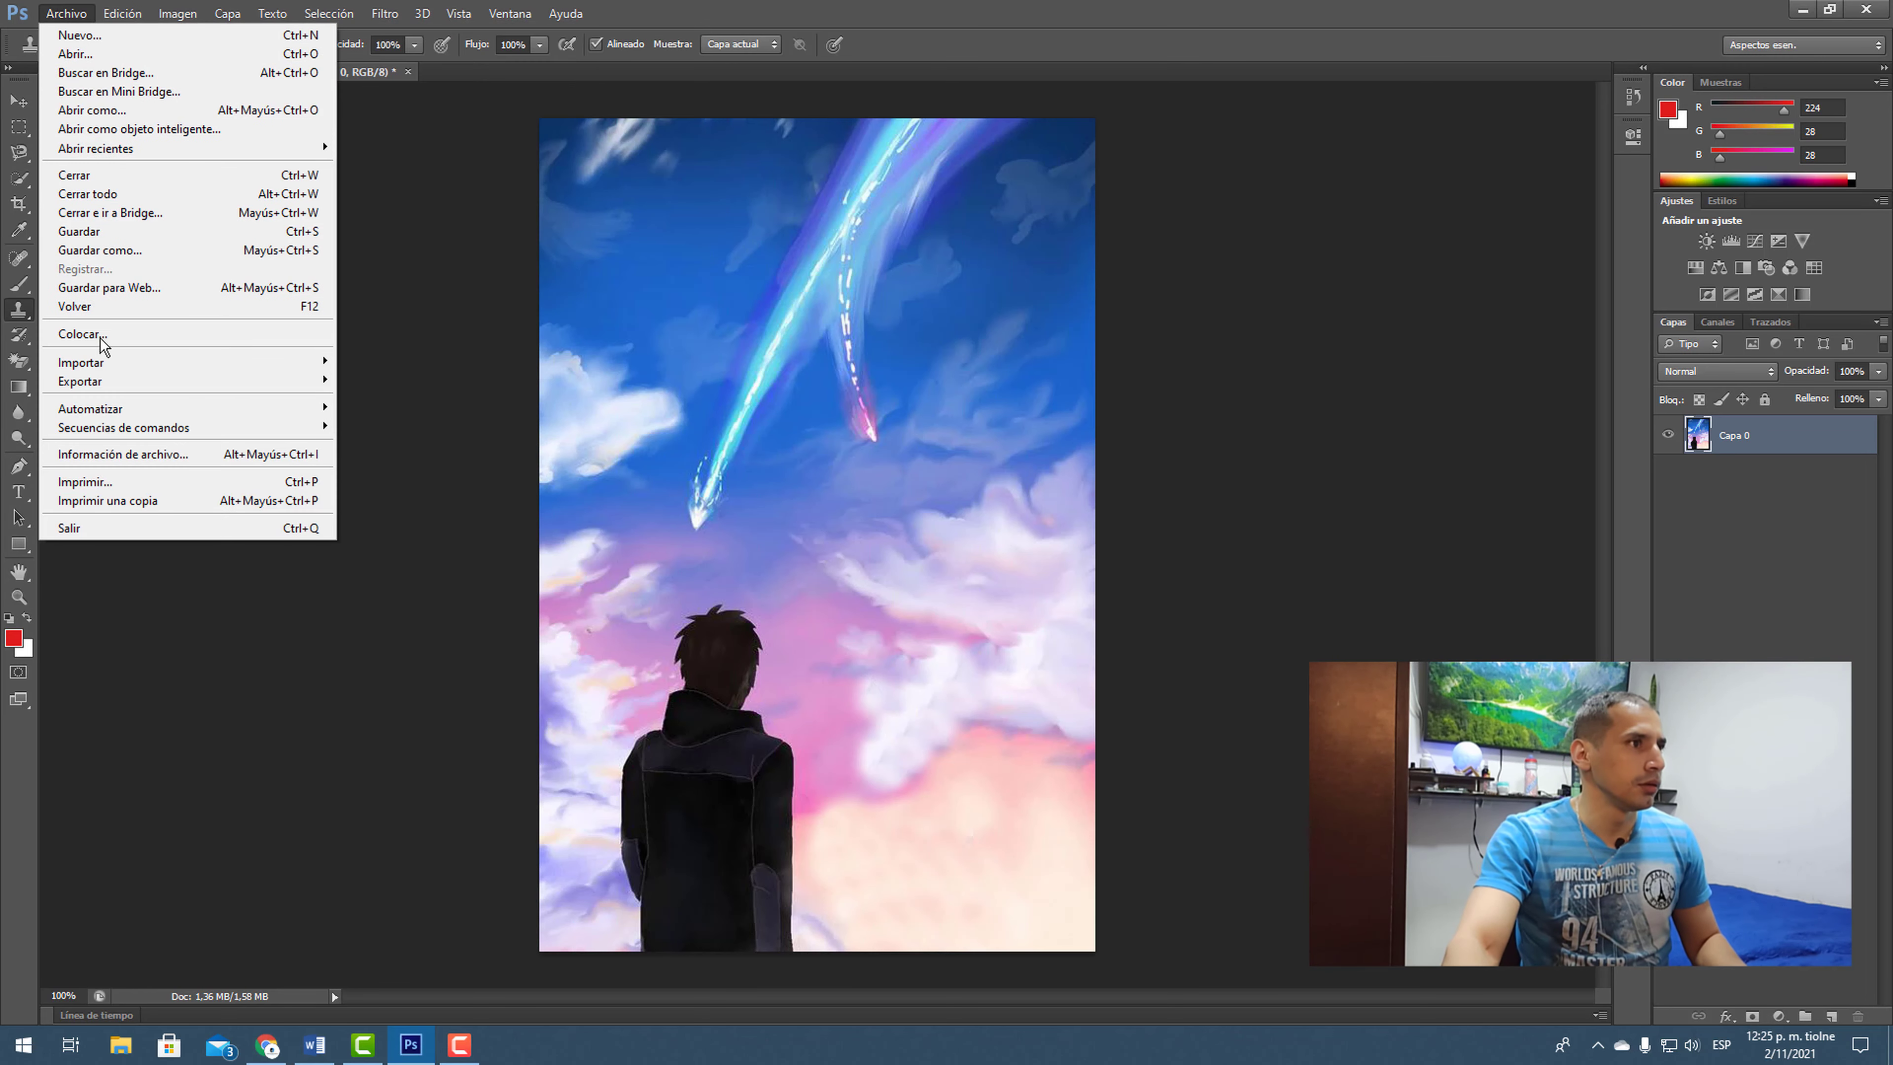
left_click(158, 253)
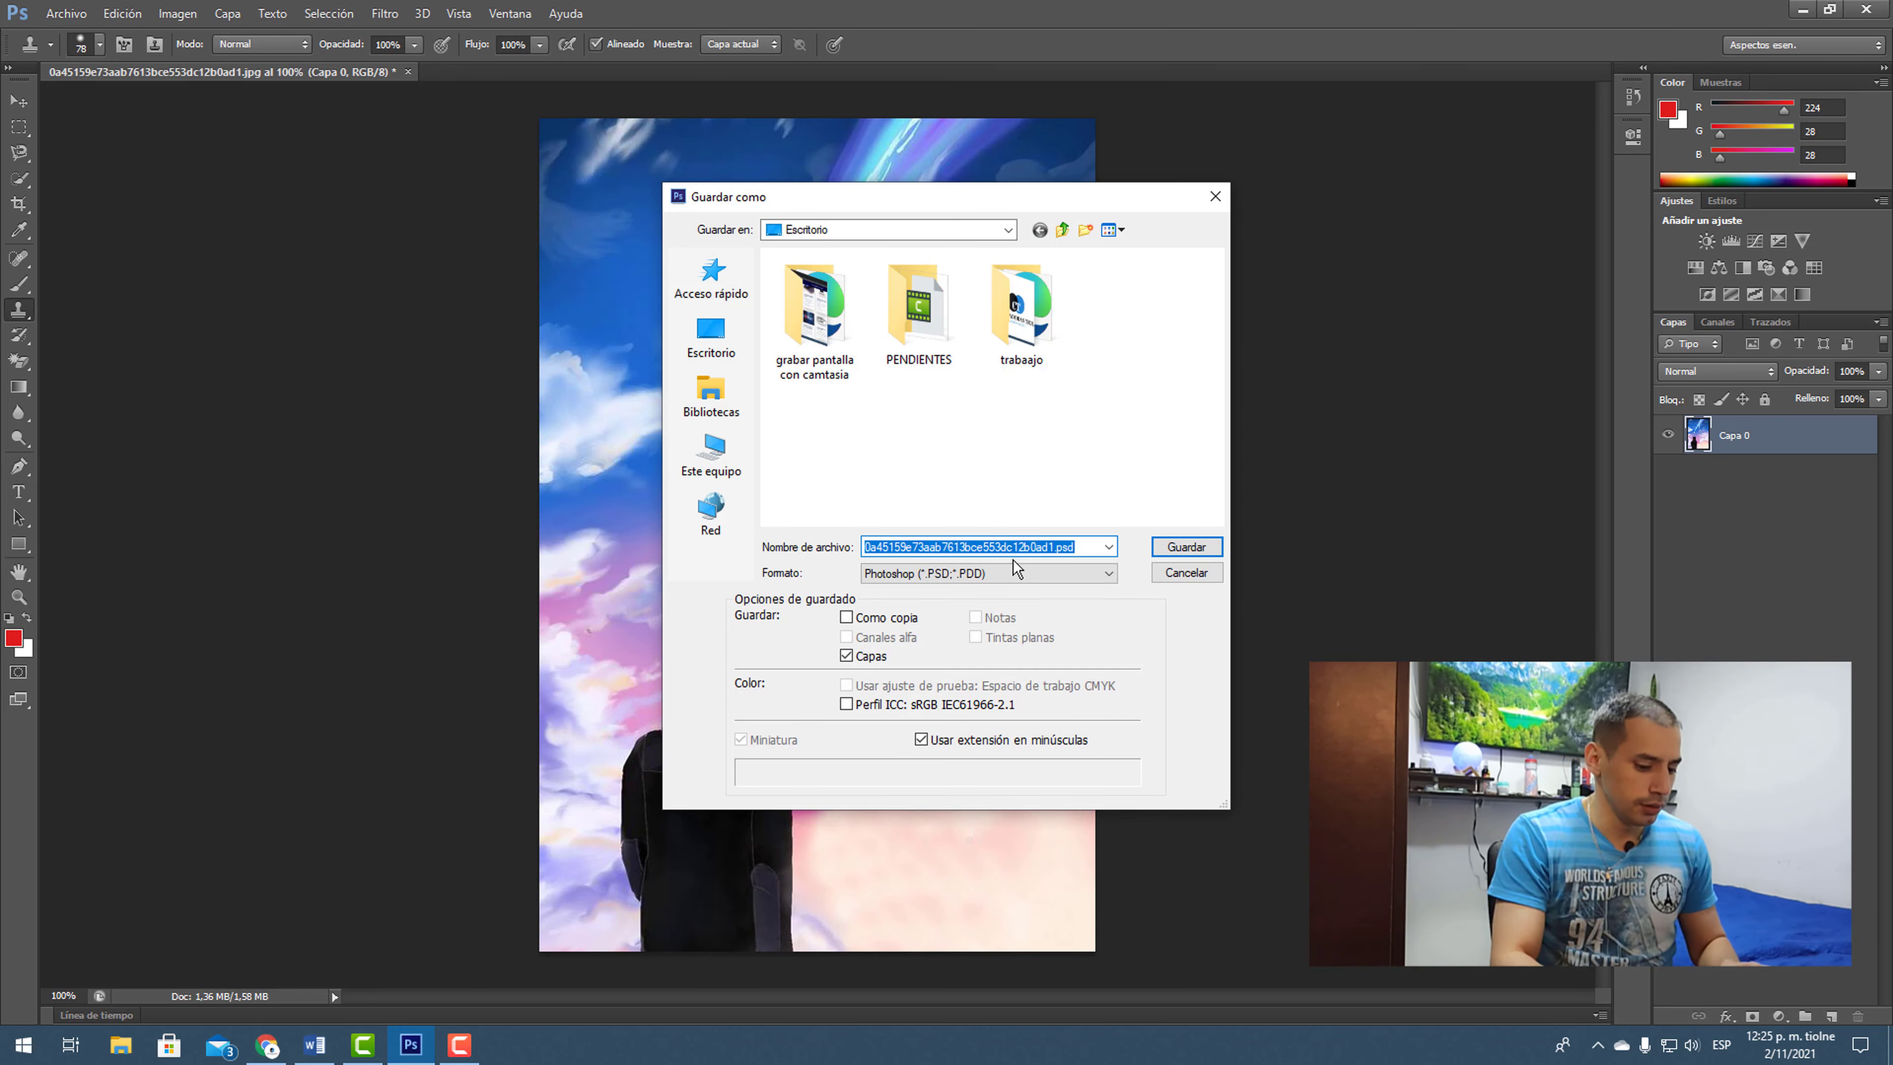
type("phot")
left_click(1185, 547)
key("Return")
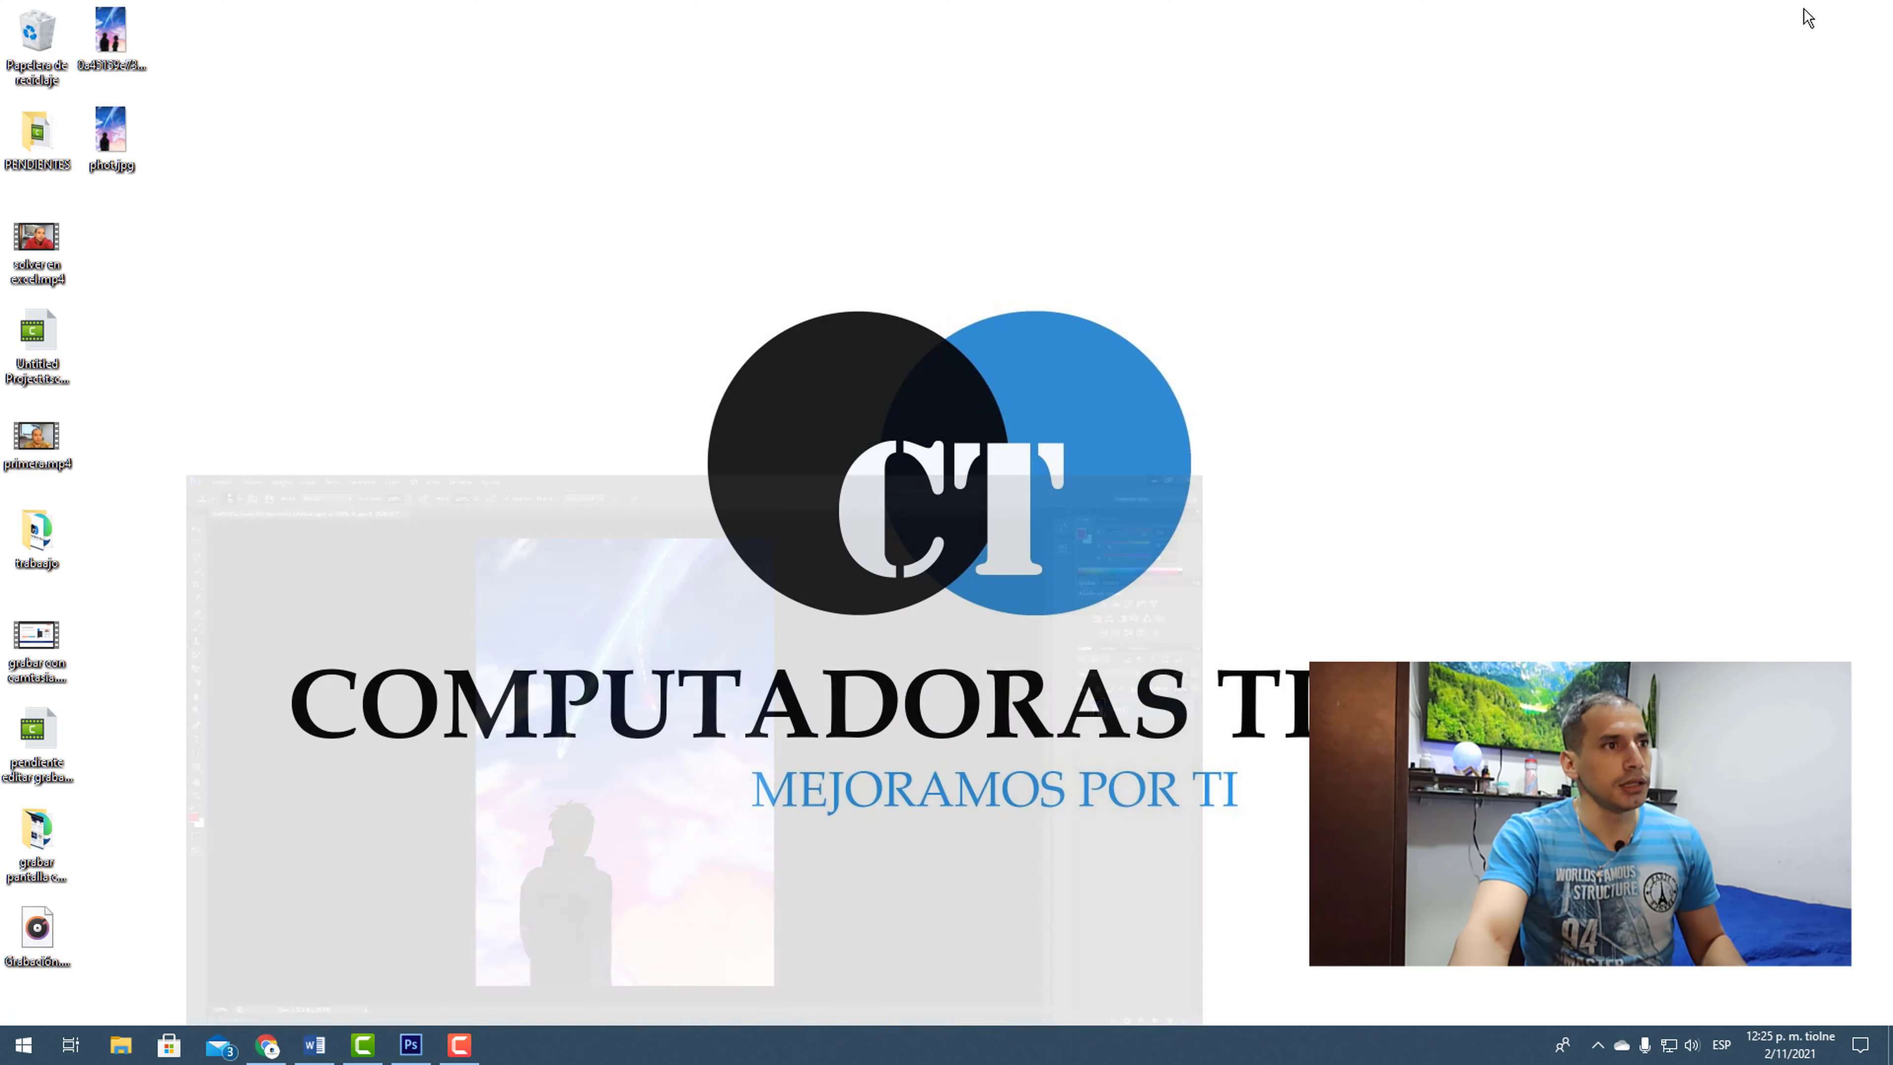
Open phot.jpg and the original image in Photos, placing the original's window to the right
double_click(110, 132)
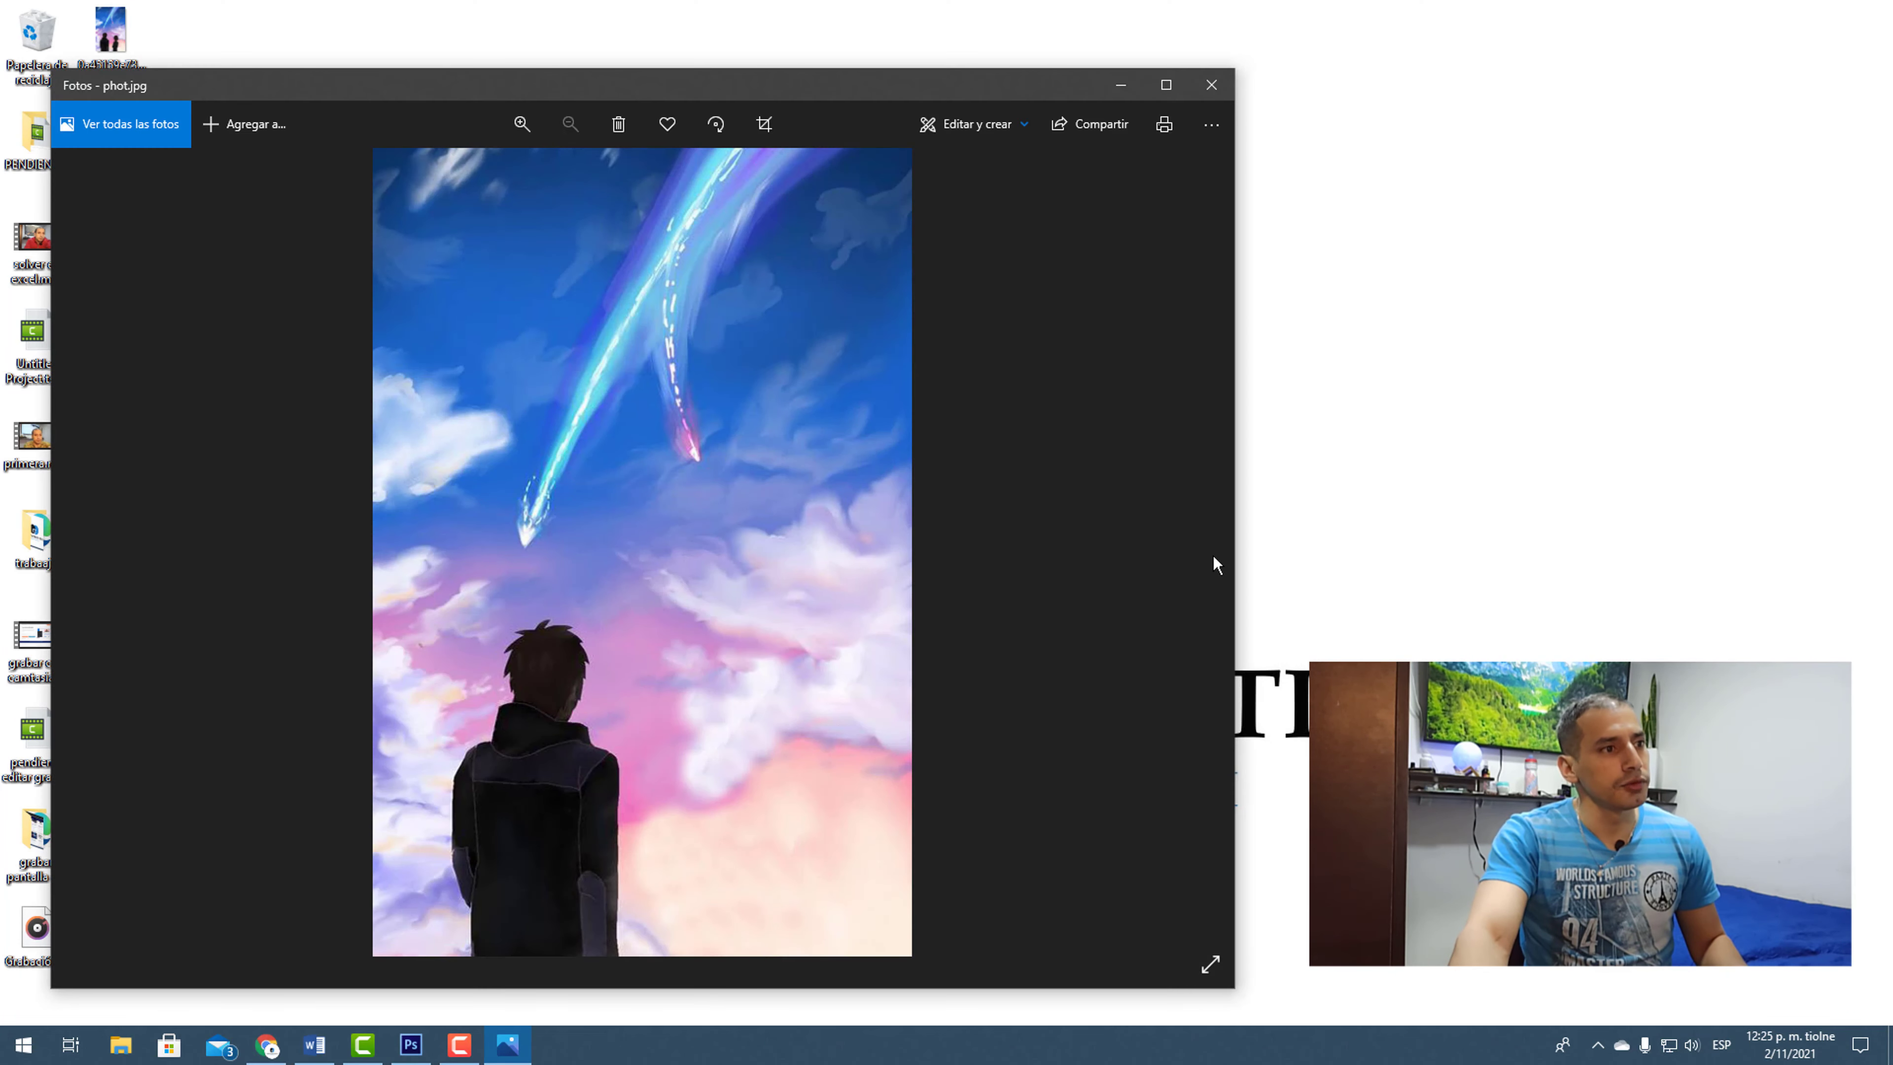
double_click(111, 32)
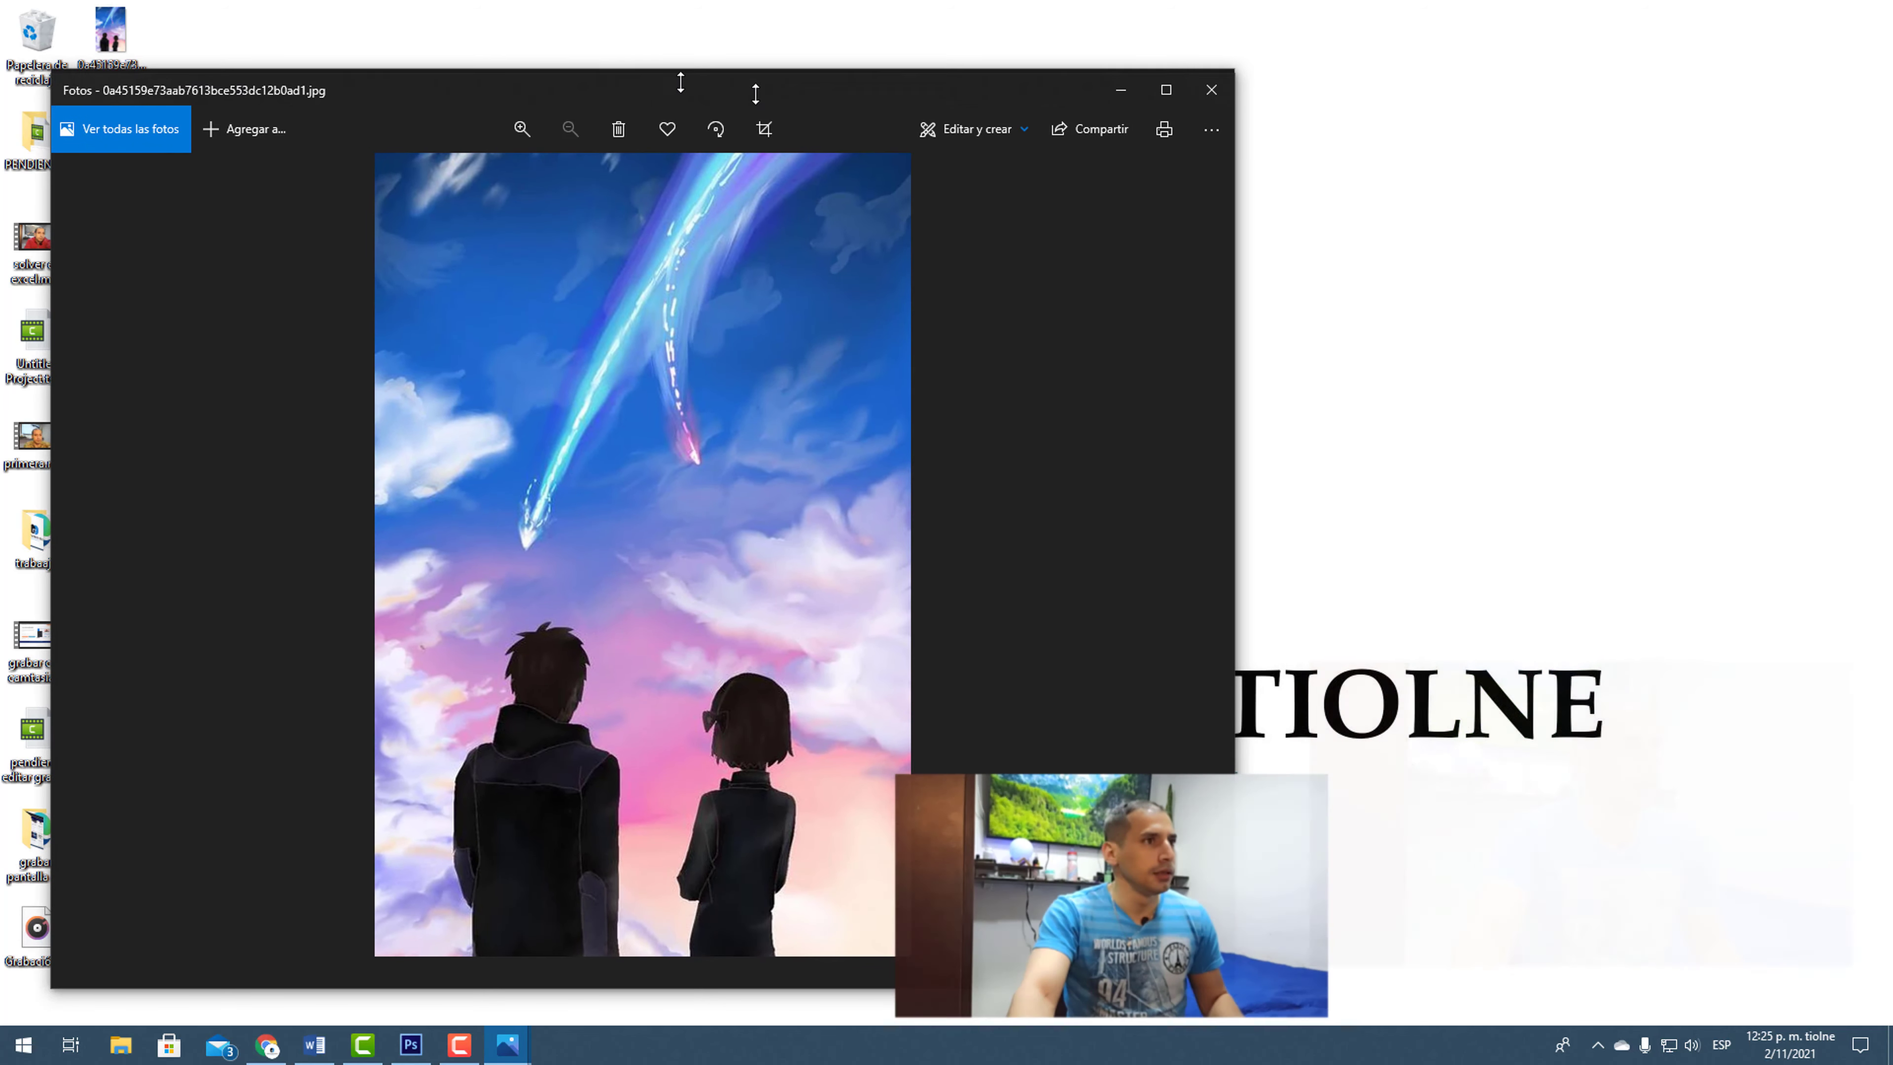
left_click_drag(638, 131, 1572, 121)
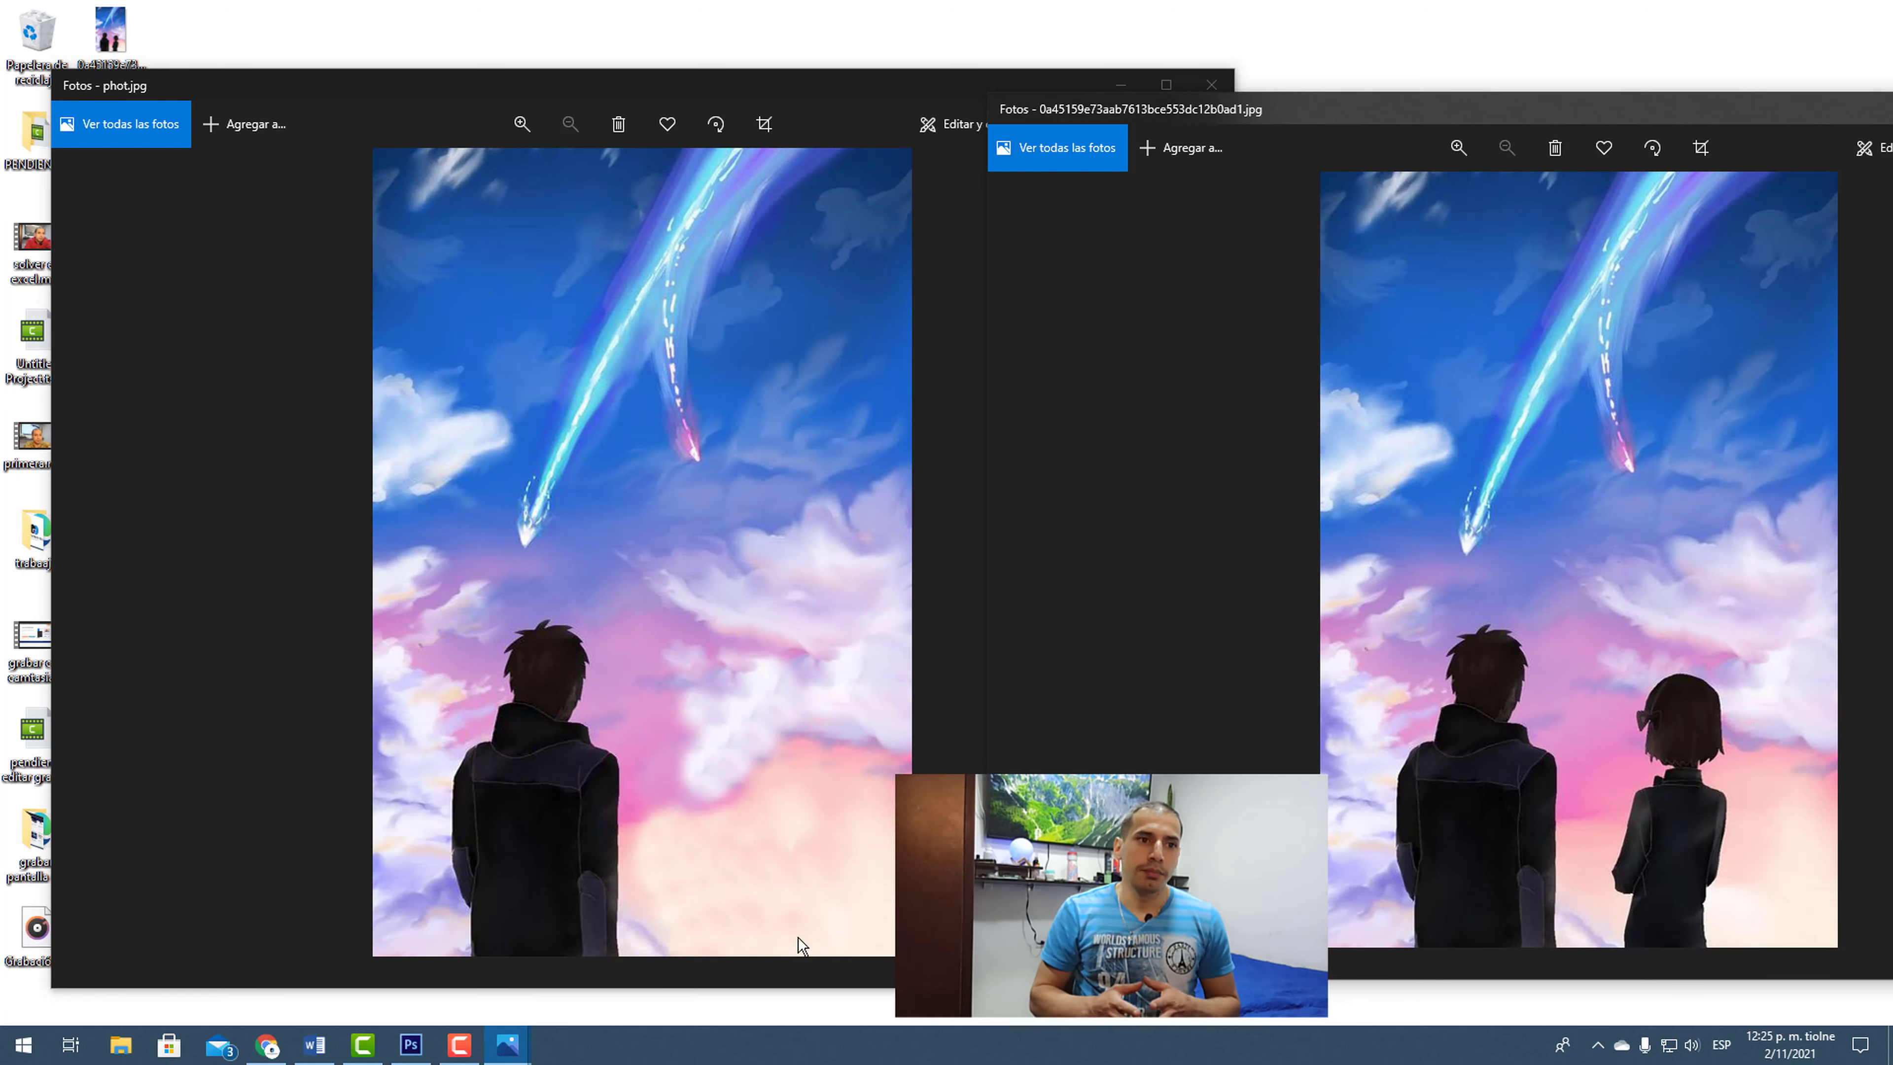